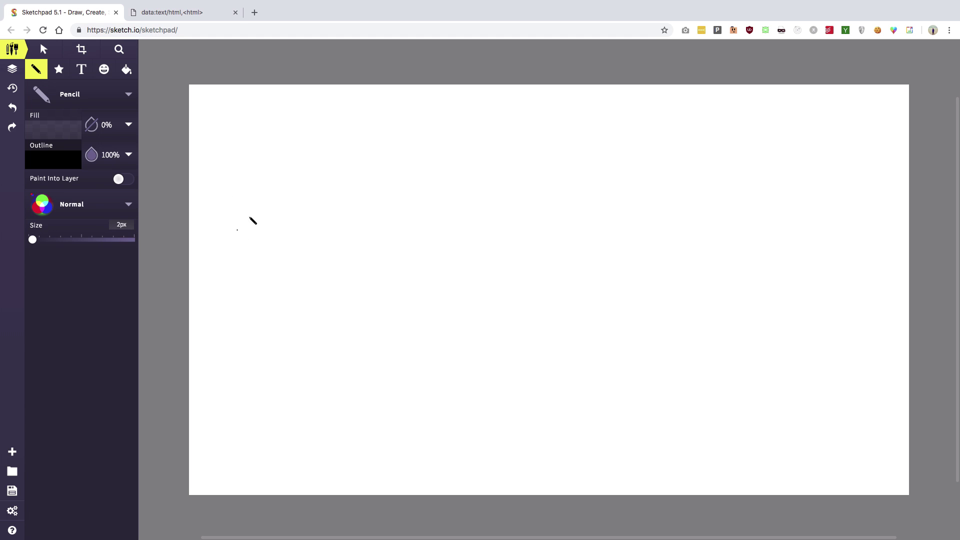
# Step: Pencil-draw a box labelled Java on the left and a box labelled JS on the right
pyautogui.moveTo(233, 176)
pyautogui.mouseDown()
pyautogui.moveTo(231, 254)
pyautogui.moveTo(229, 180)
pyautogui.moveTo(391, 178)
pyautogui.moveTo(270, 247)
pyautogui.moveTo(232, 246)
pyautogui.mouseUp()
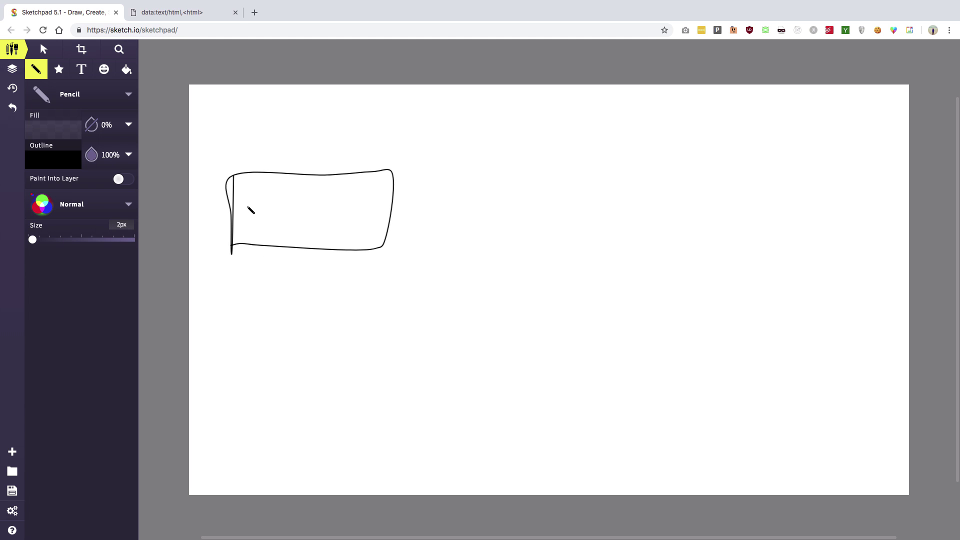
pyautogui.moveTo(243, 194)
pyautogui.mouseDown()
pyautogui.moveTo(290, 193)
pyautogui.moveTo(270, 220)
pyautogui.moveTo(336, 227)
pyautogui.mouseUp()
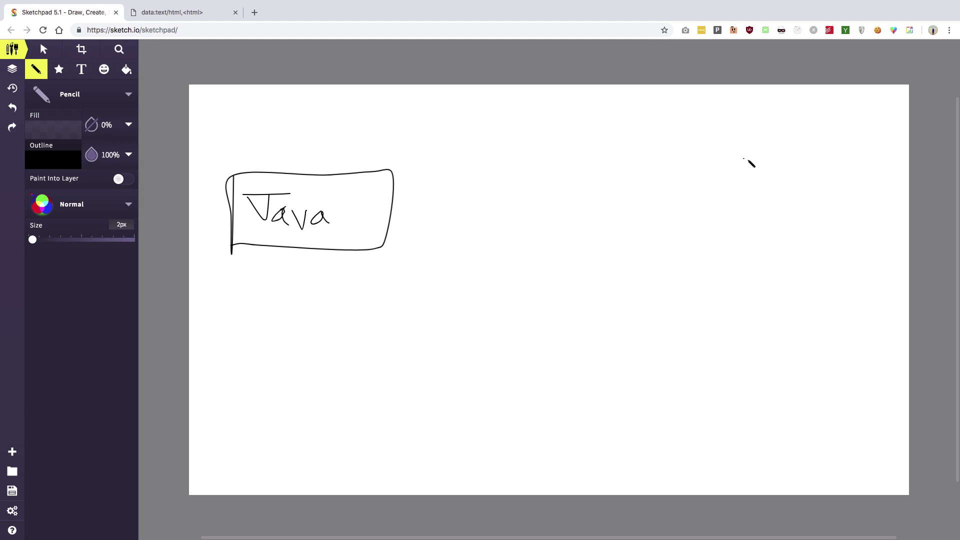
pyautogui.moveTo(751, 160)
pyautogui.mouseDown()
pyautogui.moveTo(754, 208)
pyautogui.moveTo(754, 149)
pyautogui.moveTo(875, 189)
pyautogui.moveTo(873, 236)
pyautogui.moveTo(753, 235)
pyautogui.mouseUp()
pyautogui.moveTo(778, 175)
pyautogui.mouseDown()
pyautogui.moveTo(816, 172)
pyautogui.moveTo(790, 200)
pyautogui.mouseUp()
pyautogui.moveTo(847, 174); pyautogui.dragTo(820, 213)
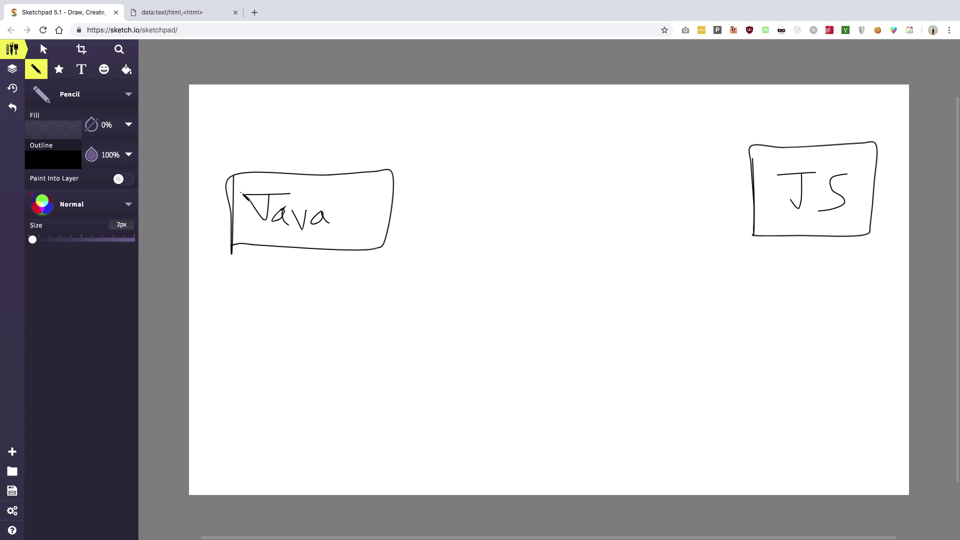
# Step: Draw two arrows off Java's left side and a gapped vertical divider, undoing a stray dot
pyautogui.moveTo(230, 206)
pyautogui.mouseDown()
pyautogui.moveTo(196, 171)
pyautogui.moveTo(206, 169)
pyautogui.mouseUp()
pyautogui.moveTo(231, 221)
pyautogui.mouseDown()
pyautogui.moveTo(194, 248)
pyautogui.moveTo(215, 259)
pyautogui.mouseUp()
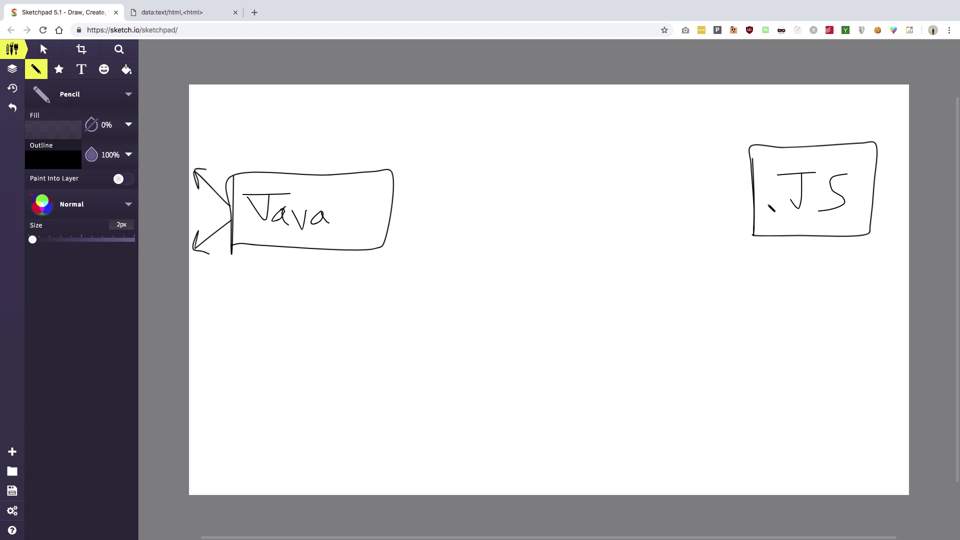
pyautogui.click(350, 202)
pyautogui.hotkey('ctrl', 'z')
pyautogui.moveTo(449, 87); pyautogui.dragTo(447, 212)
pyautogui.moveTo(446, 258); pyautogui.dragTo(449, 502)
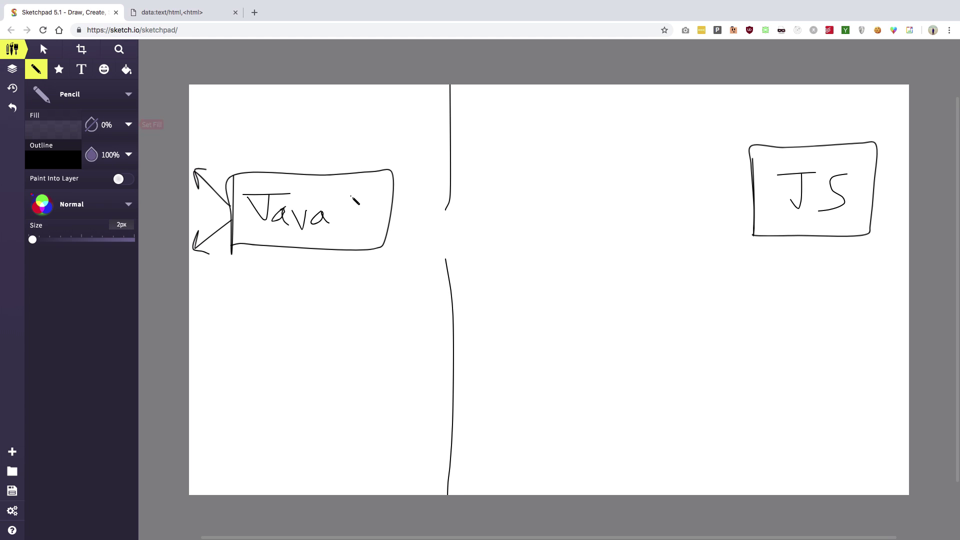
# Step: Draw a small red pencil box in the divider's gap, then restore the outline to black
pyautogui.click(128, 94)
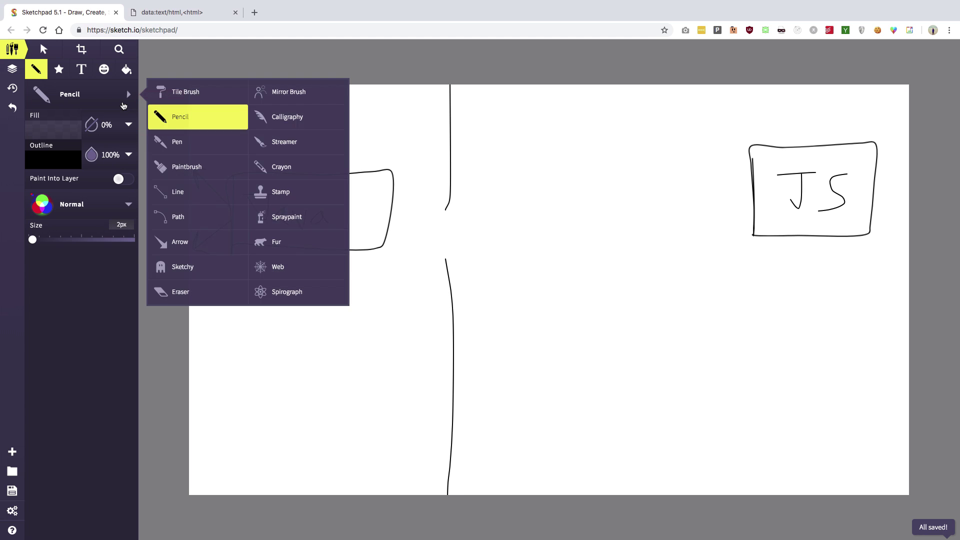
pyautogui.click(197, 122)
pyautogui.click(53, 160)
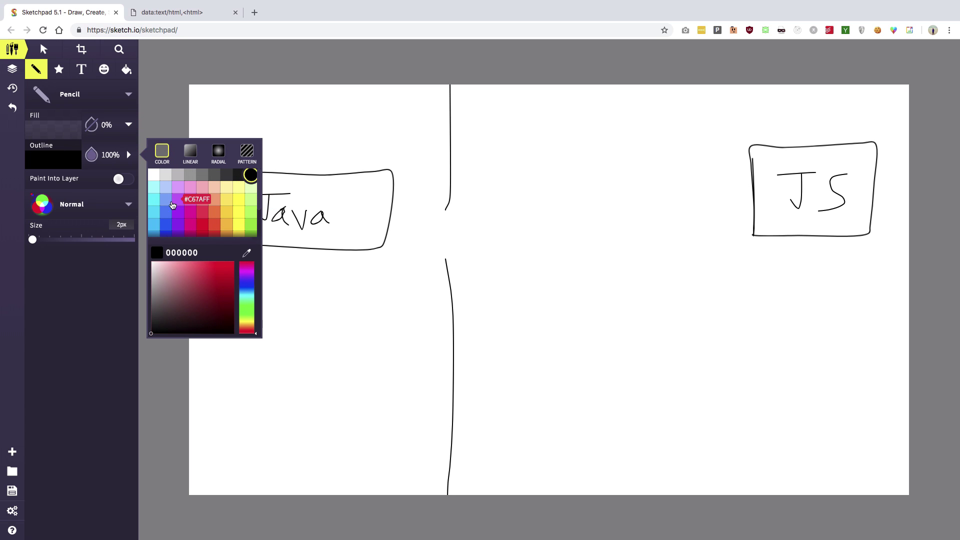
pyautogui.click(202, 224)
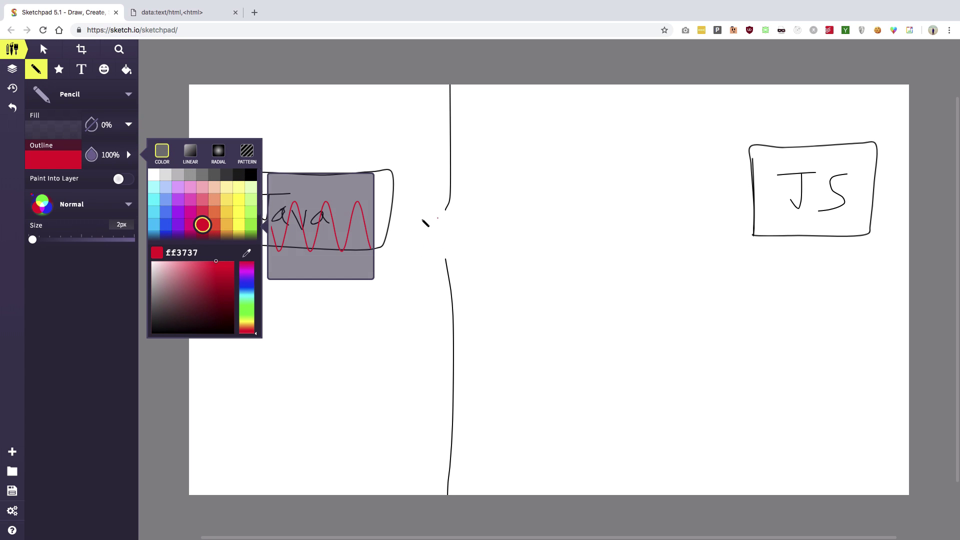
pyautogui.moveTo(414, 208)
pyautogui.mouseDown()
pyautogui.moveTo(488, 215)
pyautogui.moveTo(488, 241)
pyautogui.moveTo(432, 256)
pyautogui.moveTo(415, 209)
pyautogui.mouseUp()
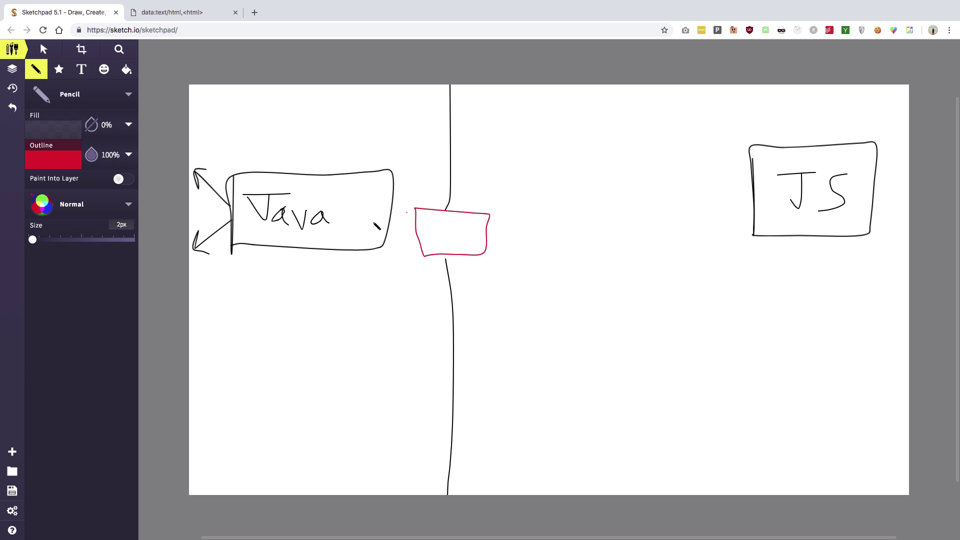
pyautogui.click(56, 155)
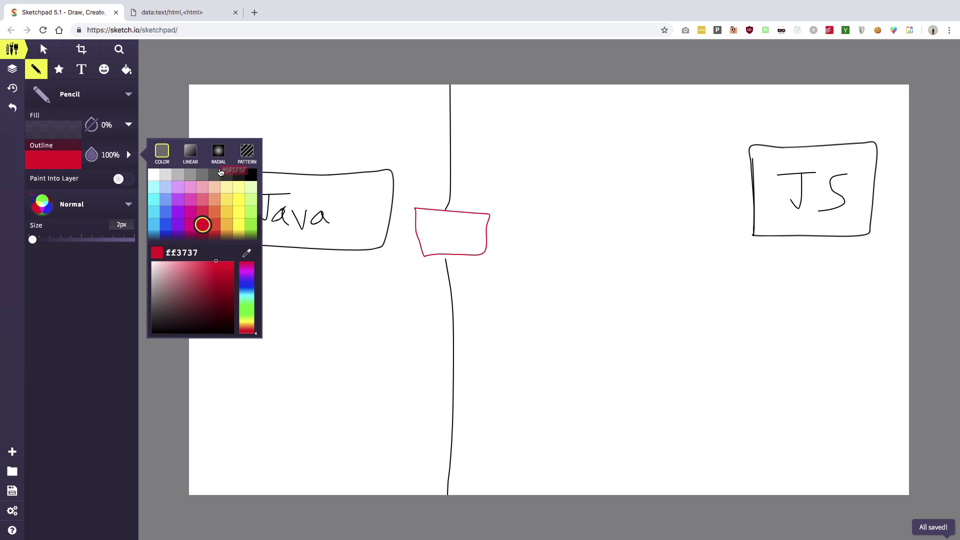
pyautogui.click(251, 179)
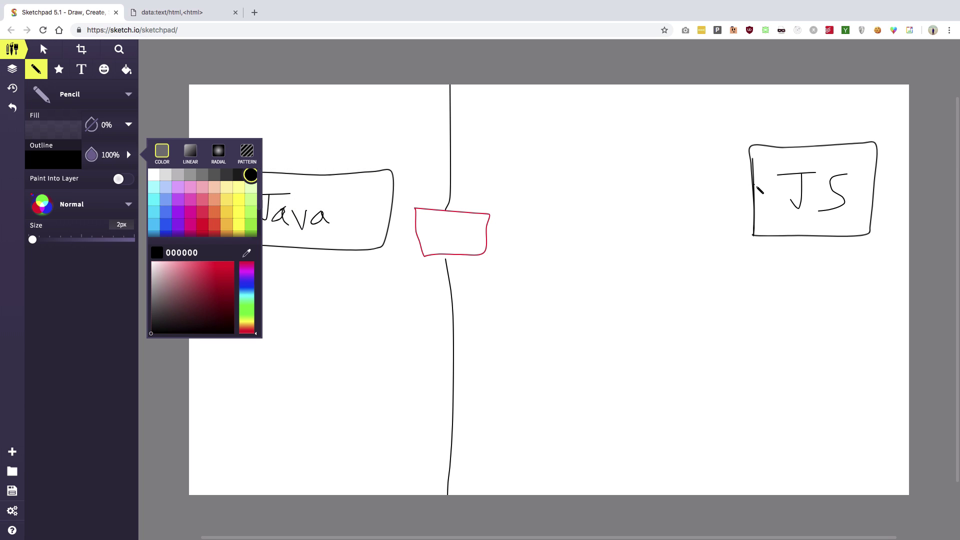
# Step: Draw a second divider, a tall box with two inner boxes, and lines from JS to each
pyautogui.moveTo(719, 91)
pyautogui.mouseDown()
pyautogui.moveTo(711, 430)
pyautogui.moveTo(706, 495)
pyautogui.moveTo(695, 495)
pyautogui.mouseUp()
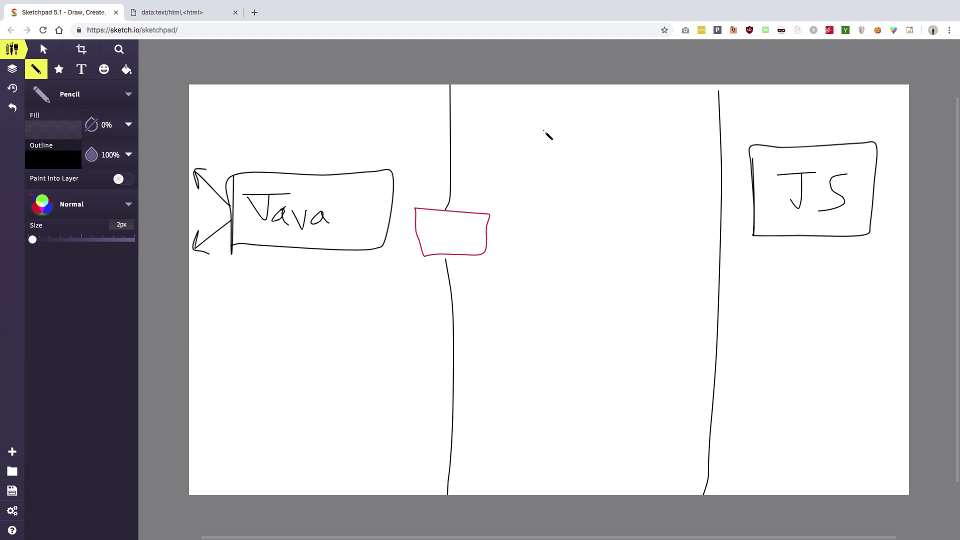
pyautogui.moveTo(544, 131)
pyautogui.mouseDown()
pyautogui.moveTo(558, 275)
pyautogui.moveTo(641, 278)
pyautogui.moveTo(650, 145)
pyautogui.moveTo(599, 120)
pyautogui.moveTo(546, 134)
pyautogui.moveTo(620, 181)
pyautogui.moveTo(560, 167)
pyautogui.moveTo(561, 146)
pyautogui.mouseUp()
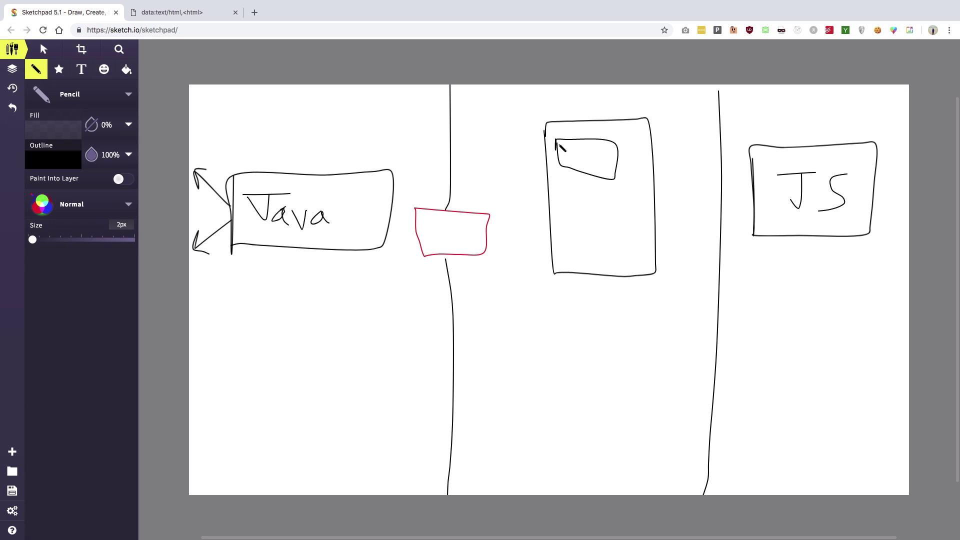
pyautogui.moveTo(563, 192)
pyautogui.mouseDown()
pyautogui.moveTo(622, 200)
pyautogui.moveTo(574, 226)
pyautogui.moveTo(570, 215)
pyautogui.mouseUp()
pyautogui.moveTo(754, 184)
pyautogui.mouseDown()
pyautogui.moveTo(639, 153)
pyautogui.moveTo(640, 139)
pyautogui.moveTo(621, 149)
pyautogui.moveTo(643, 169)
pyautogui.mouseUp()
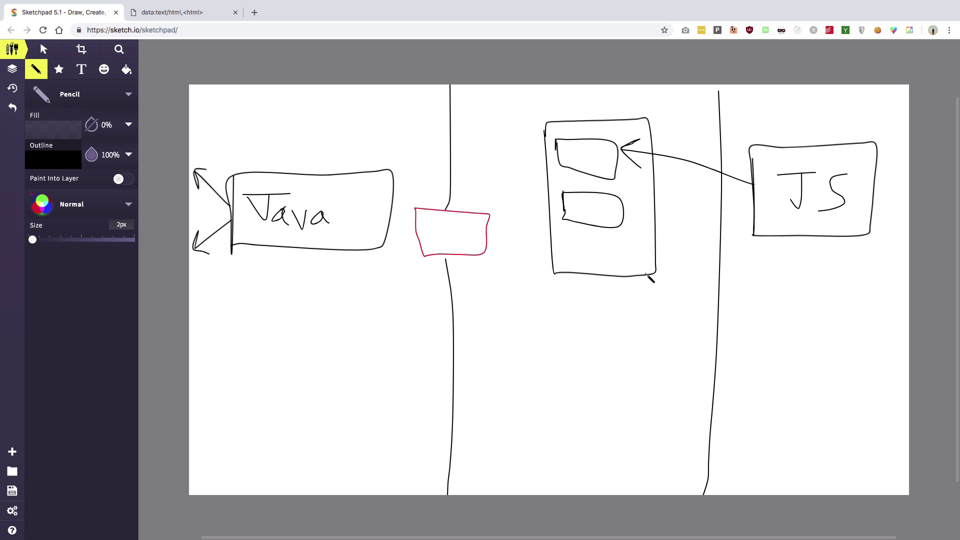
pyautogui.moveTo(754, 187)
pyautogui.mouseDown()
pyautogui.moveTo(614, 211)
pyautogui.moveTo(651, 225)
pyautogui.mouseUp()
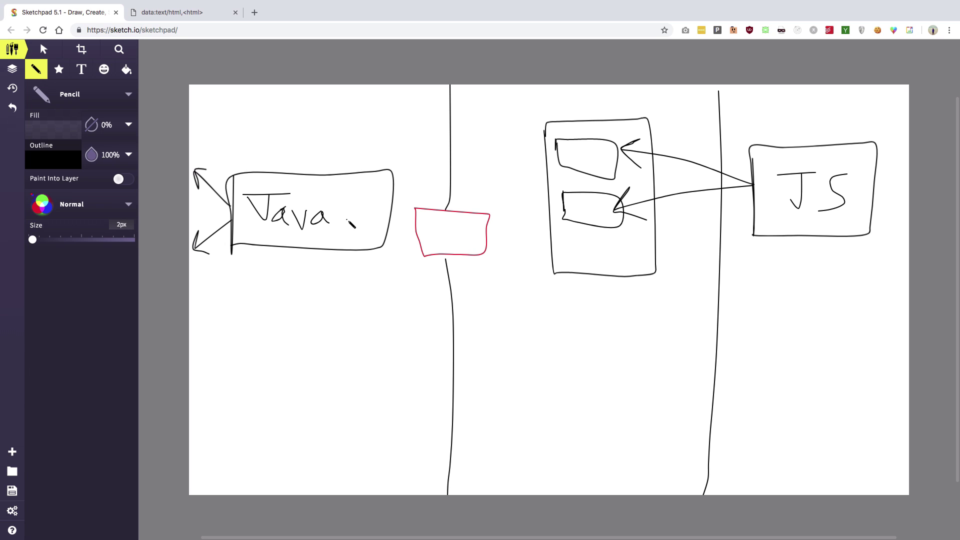
# Step: In green, draw arrows from the upper inner box to the red box and on to Java
pyautogui.click(75, 156)
pyautogui.click(250, 224)
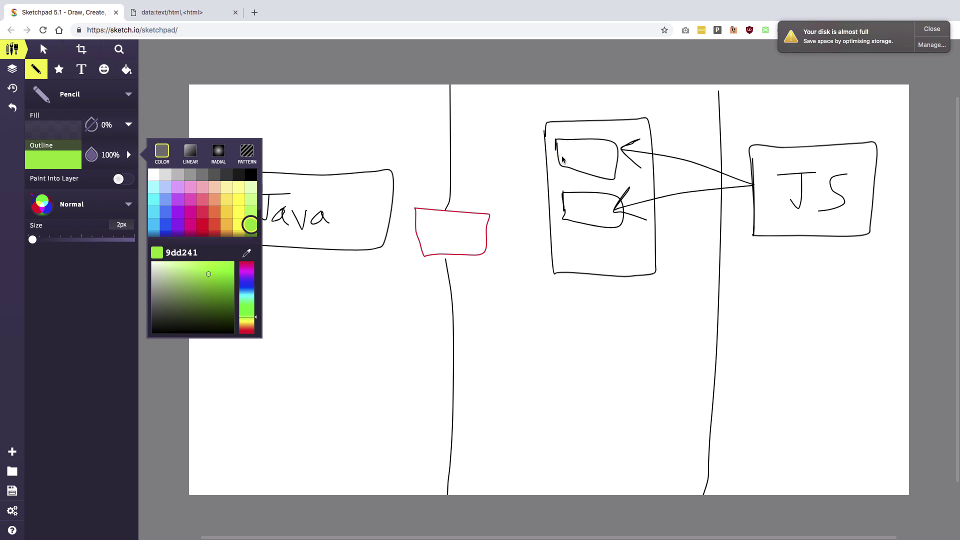
pyautogui.click(557, 159)
pyautogui.moveTo(558, 158); pyautogui.dragTo(524, 245)
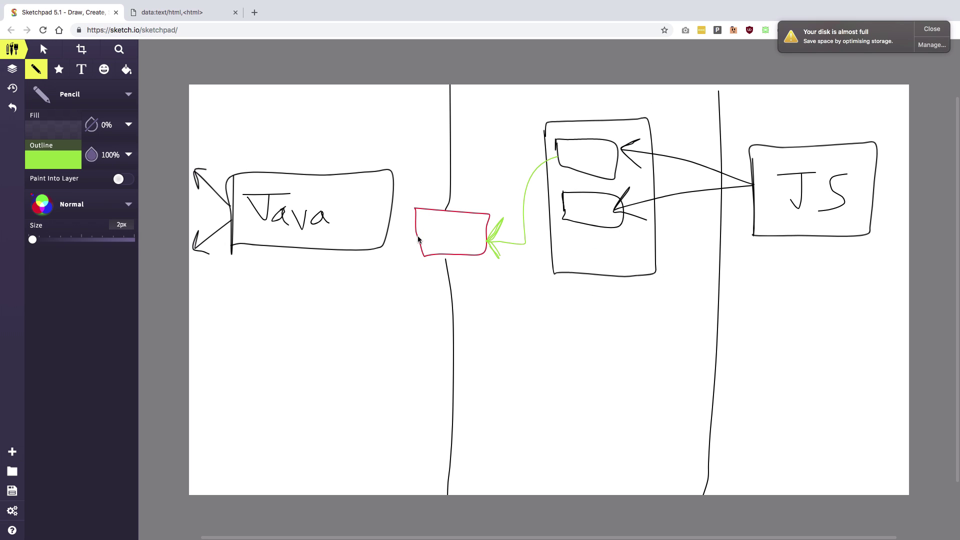
pyautogui.moveTo(417, 236)
pyautogui.mouseDown()
pyautogui.moveTo(390, 201)
pyautogui.moveTo(395, 209)
pyautogui.moveTo(406, 187)
pyautogui.moveTo(398, 193)
pyautogui.mouseUp()
# Step: In red, draw arrows from below Java into the red box, to the upper inner box, then JS
pyautogui.click(52, 164)
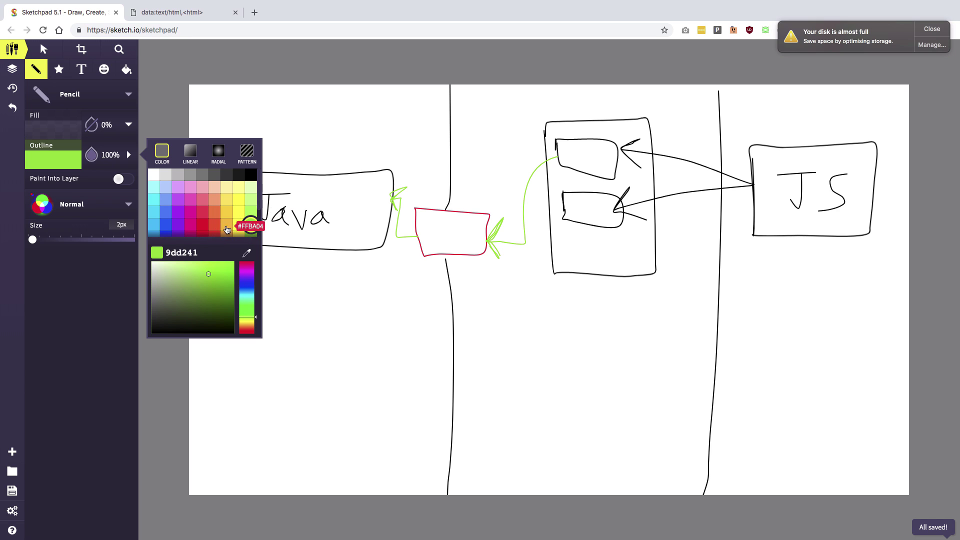
pyautogui.click(202, 226)
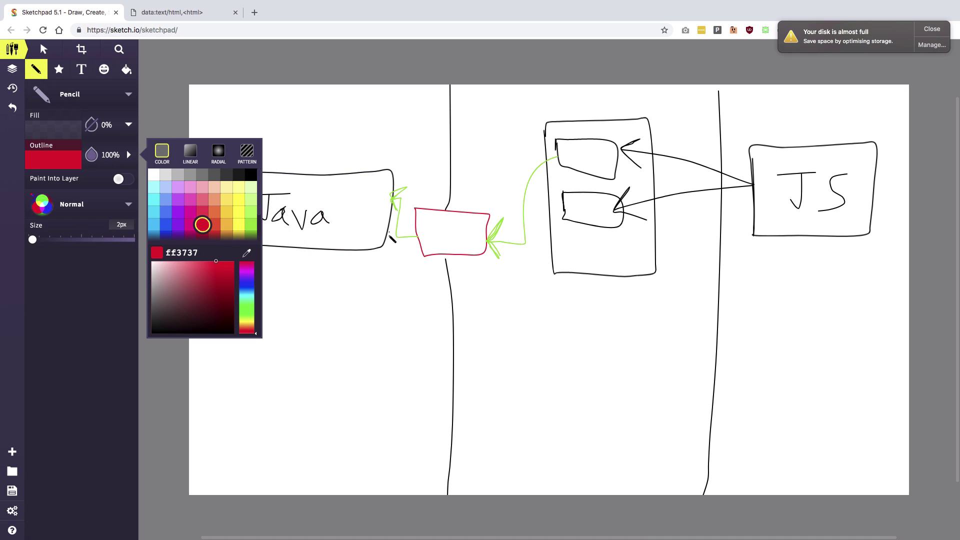
pyautogui.moveTo(338, 252)
pyautogui.mouseDown()
pyautogui.moveTo(336, 283)
pyautogui.moveTo(403, 283)
pyautogui.moveTo(402, 247)
pyautogui.moveTo(420, 251)
pyautogui.moveTo(409, 236)
pyautogui.moveTo(419, 246)
pyautogui.moveTo(412, 255)
pyautogui.mouseUp()
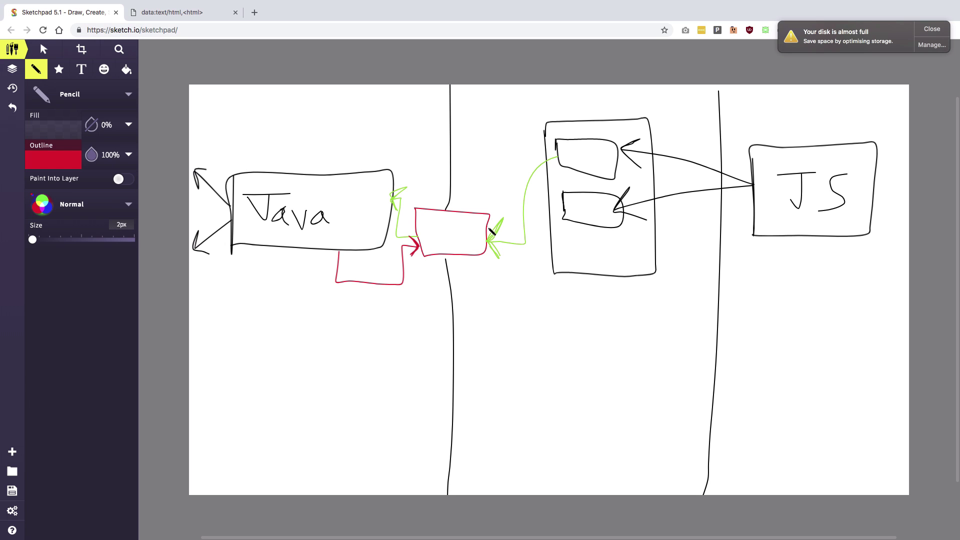
pyautogui.moveTo(489, 228)
pyautogui.mouseDown()
pyautogui.moveTo(517, 224)
pyautogui.moveTo(512, 165)
pyautogui.moveTo(533, 142)
pyautogui.moveTo(532, 168)
pyautogui.mouseUp()
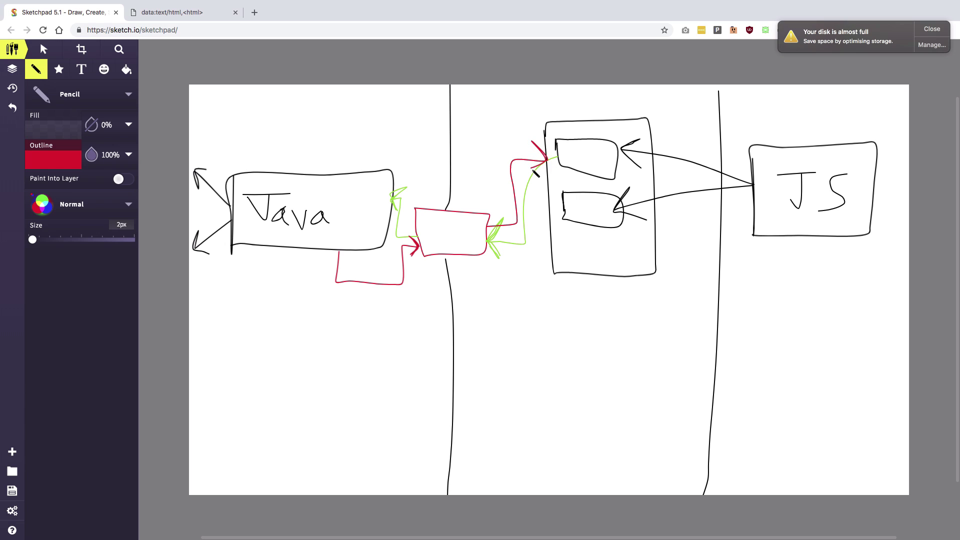
pyautogui.moveTo(654, 159)
pyautogui.mouseDown()
pyautogui.moveTo(704, 167)
pyautogui.moveTo(750, 209)
pyautogui.moveTo(738, 196)
pyautogui.moveTo(738, 224)
pyautogui.moveTo(730, 222)
pyautogui.mouseUp()
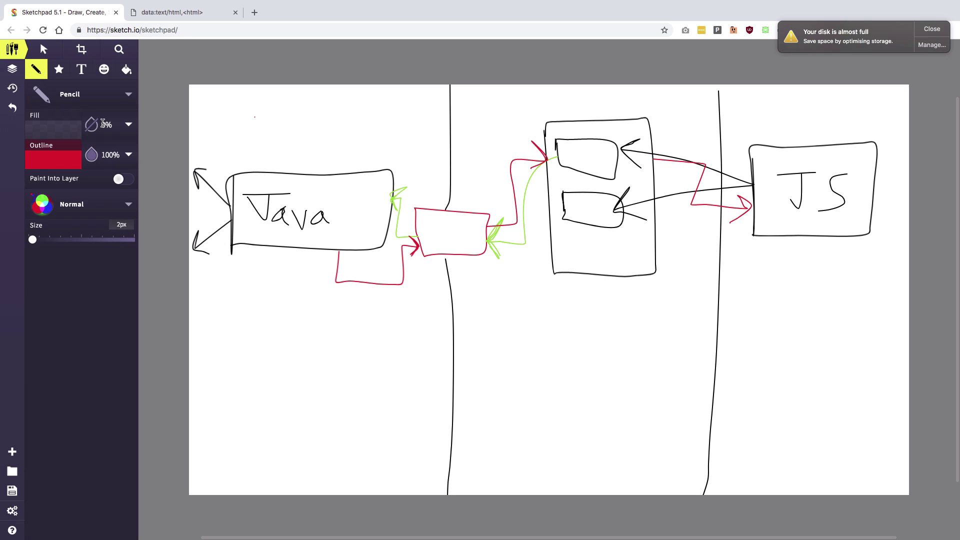
# Step: Draw a pink # sign above the Java box
pyautogui.click(42, 159)
pyautogui.click(190, 225)
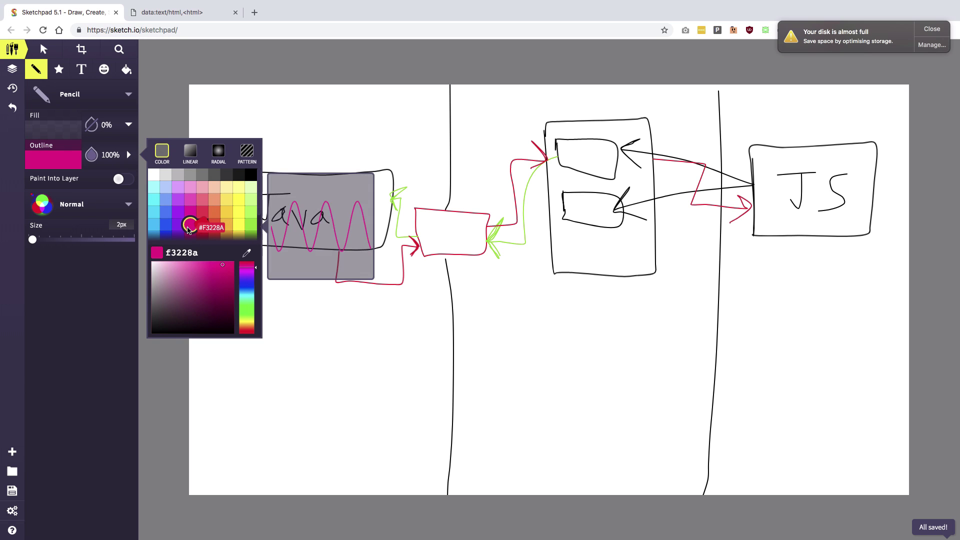
pyautogui.moveTo(312, 117); pyautogui.dragTo(318, 148)
pyautogui.moveTo(322, 110)
pyautogui.mouseDown()
pyautogui.moveTo(330, 146)
pyautogui.moveTo(313, 131)
pyautogui.moveTo(340, 116)
pyautogui.mouseUp()
pyautogui.moveTo(305, 146); pyautogui.dragTo(343, 130)
# Step: Switch to blue (#4A87FF) and write T2 above the JS box
pyautogui.click(59, 159)
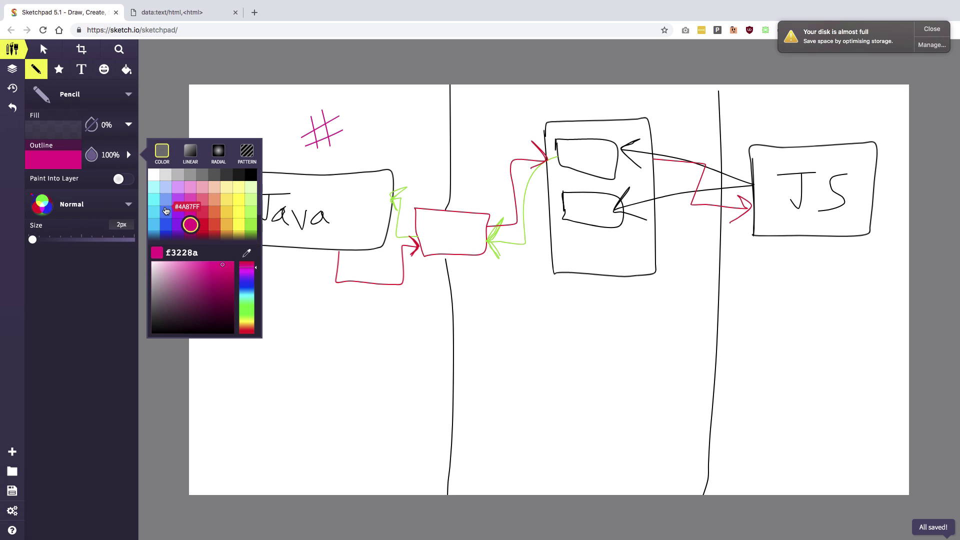
pyautogui.click(166, 212)
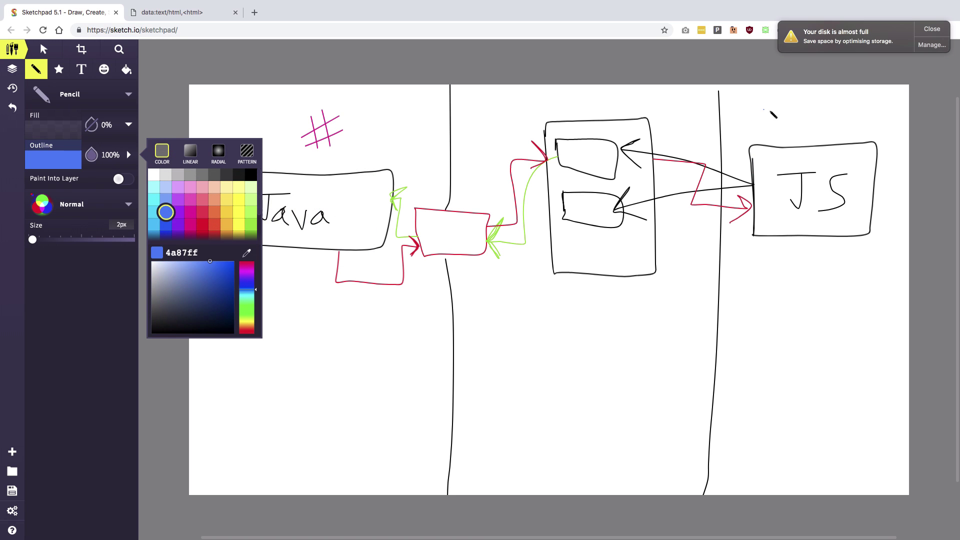
pyautogui.moveTo(764, 108)
pyautogui.mouseDown()
pyautogui.moveTo(799, 107)
pyautogui.moveTo(784, 133)
pyautogui.moveTo(841, 128)
pyautogui.mouseUp()
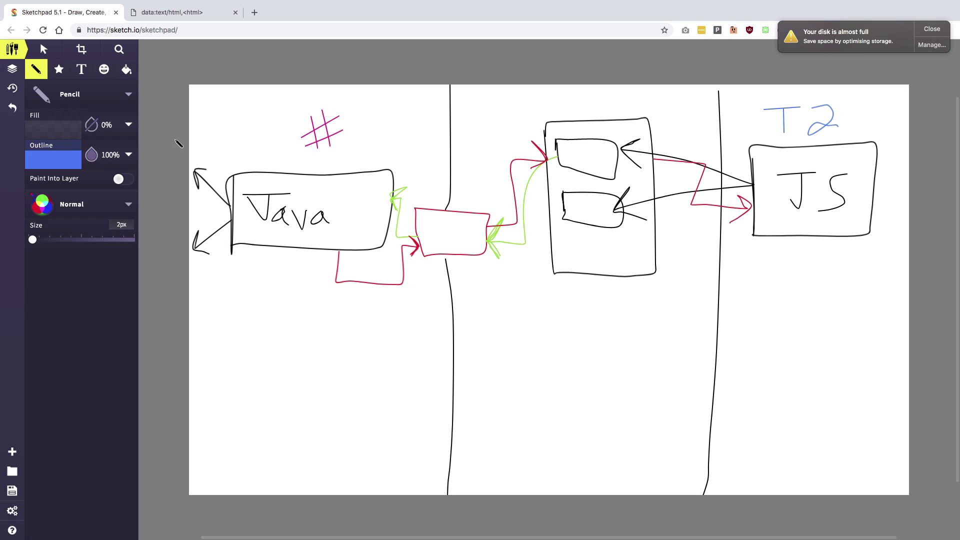
# Step: In the DevTools console, define function abc() { return 0; }
pyautogui.click(168, 17)
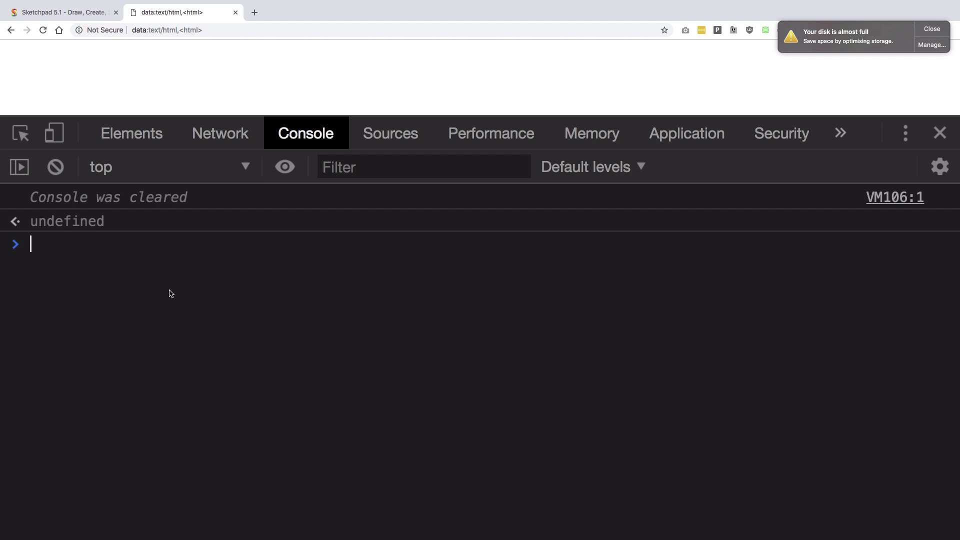
pyautogui.write('function ')
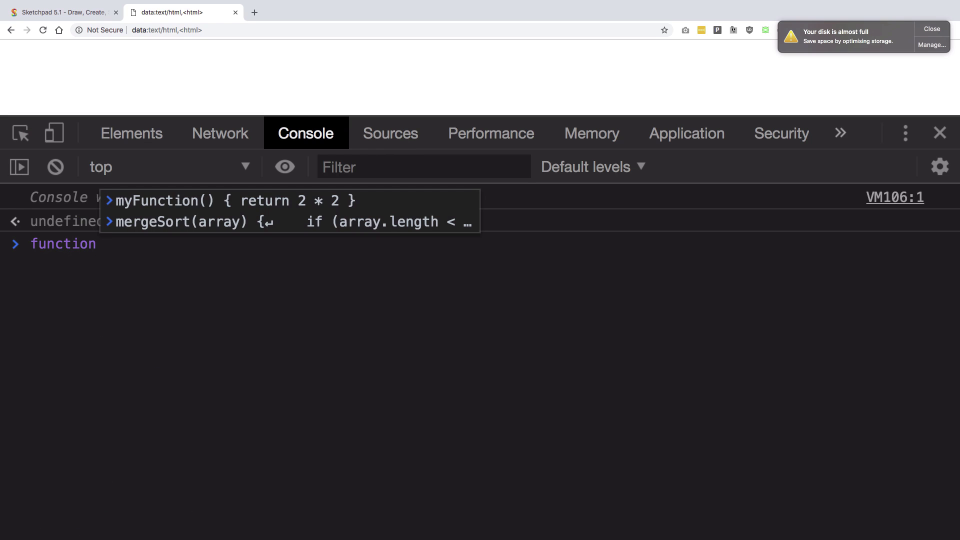
pyautogui.write('abc()')
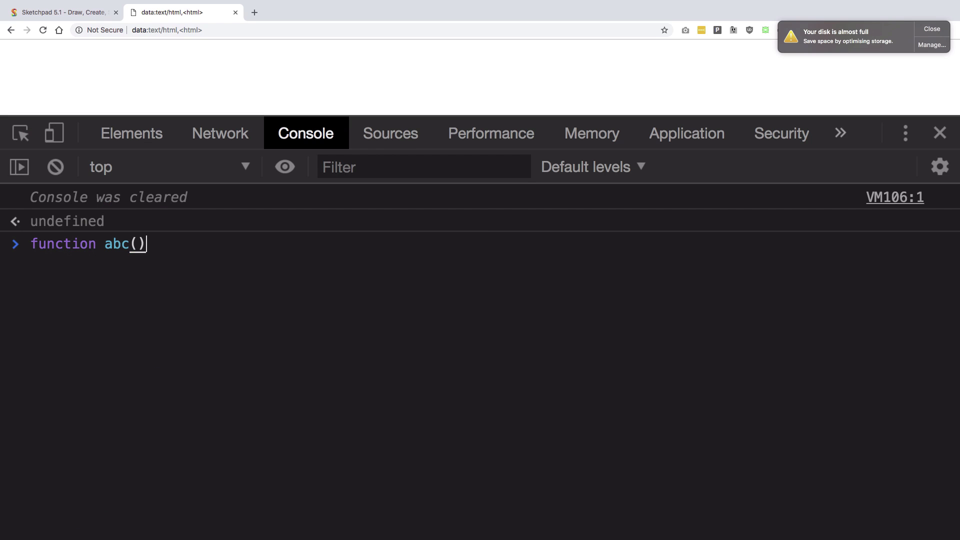
pyautogui.write(' { return 0; ')
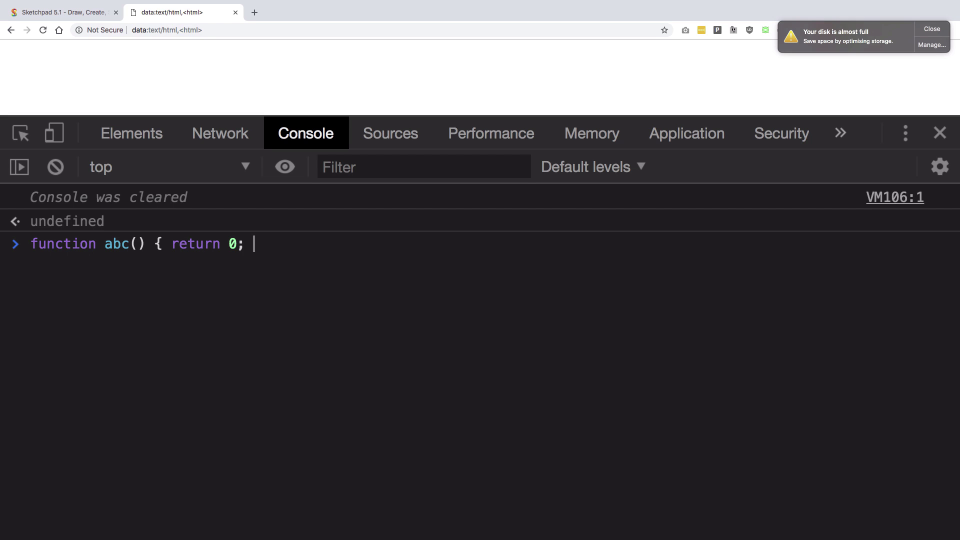
pyautogui.write('}')
pyautogui.press('Return')
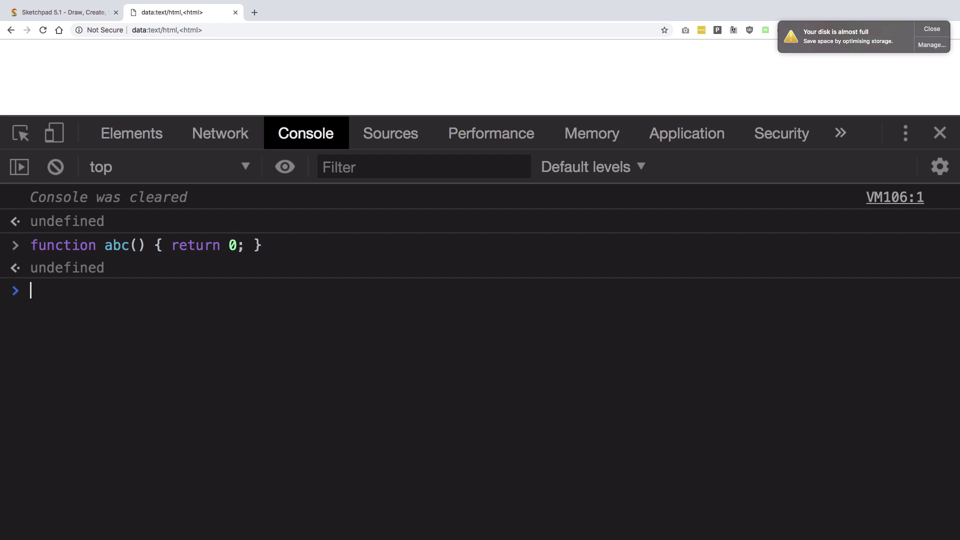
# Step: Evaluate abc, view its source definition, then go back to the Console
pyautogui.write('abc')
pyautogui.press('Return')
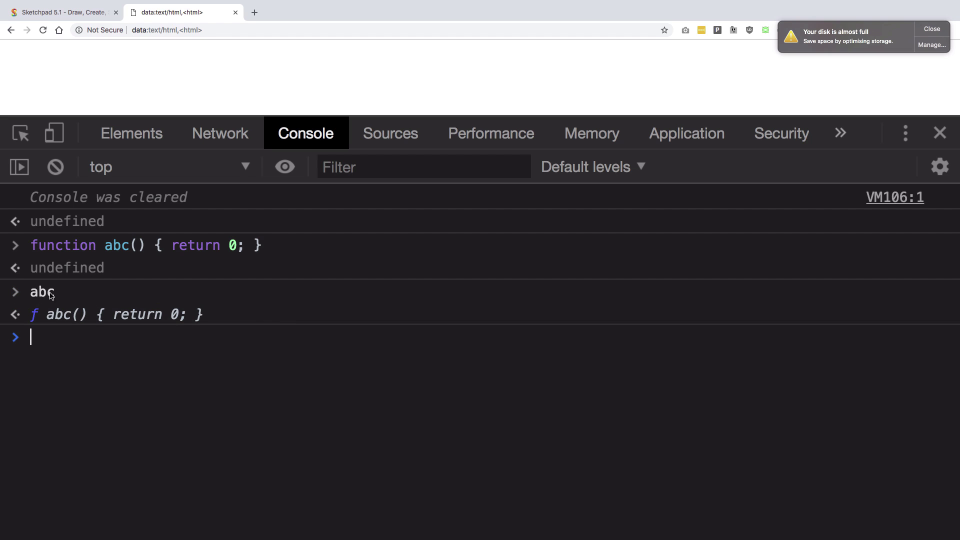
pyautogui.click(86, 319)
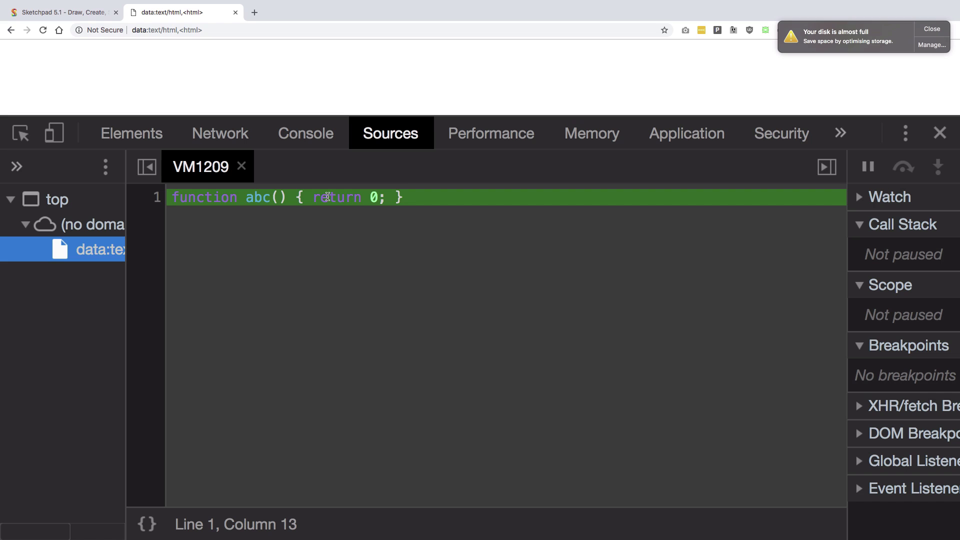
pyautogui.click(314, 140)
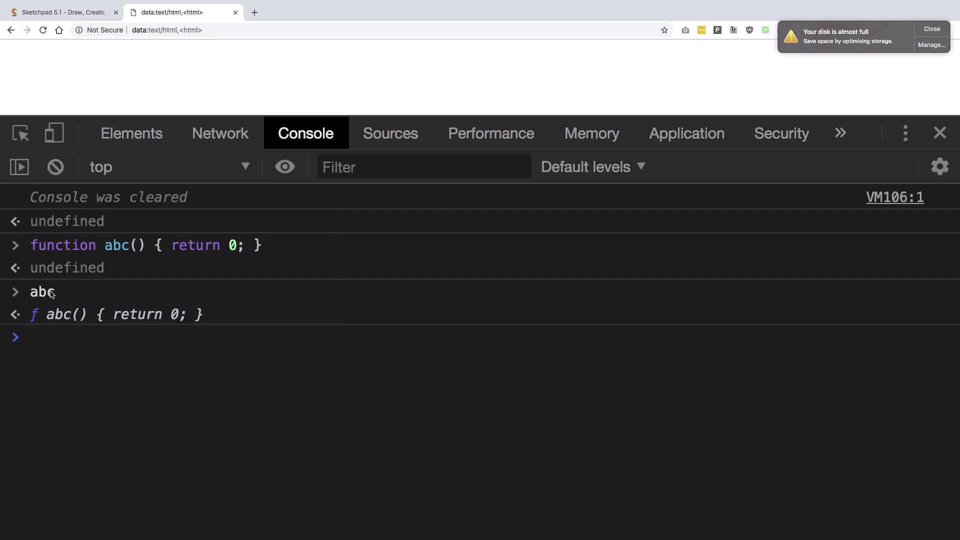
# Step: Evaluate alert and highlight the [native code] part of its output
pyautogui.moveTo(84, 308)
pyautogui.write('alert')
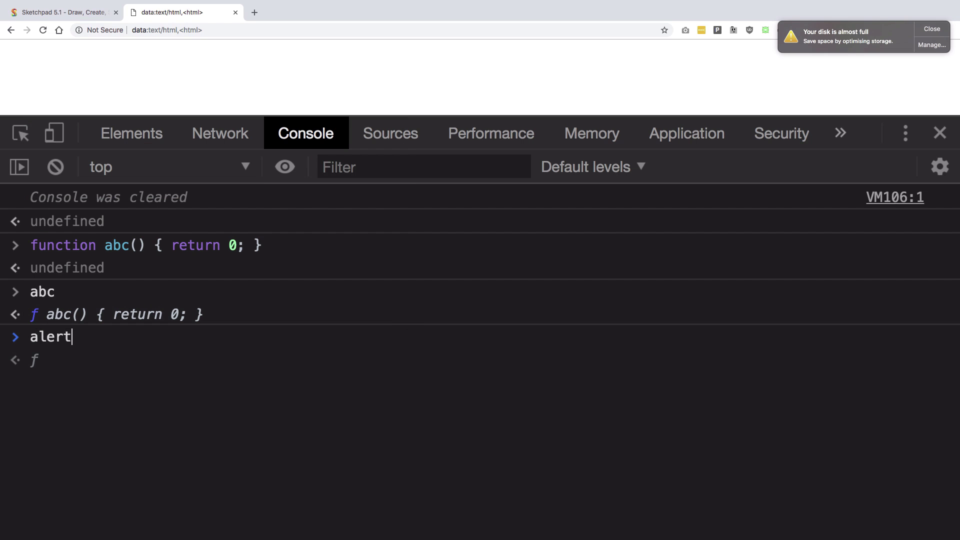
pyautogui.press('Return')
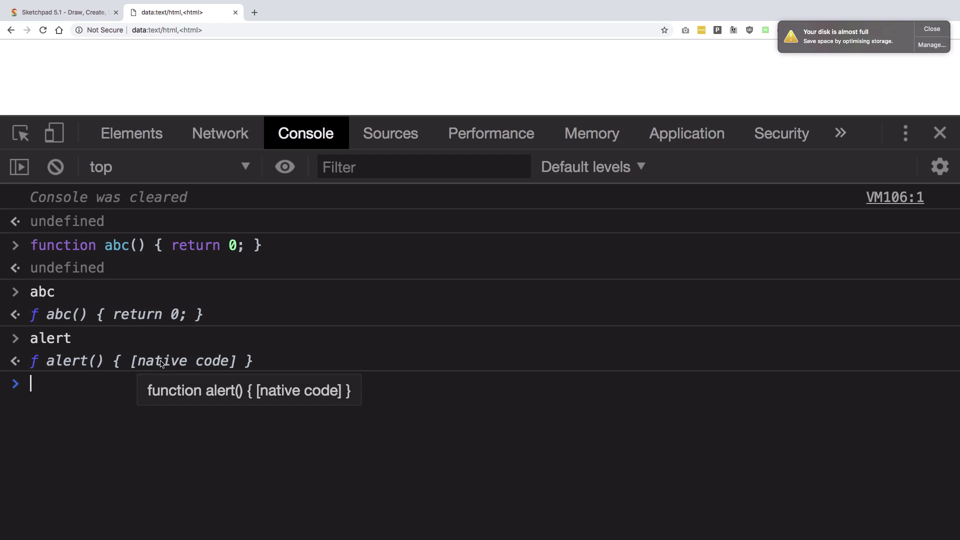
pyautogui.doubleClick(136, 364)
pyautogui.tripleClick(179, 362)
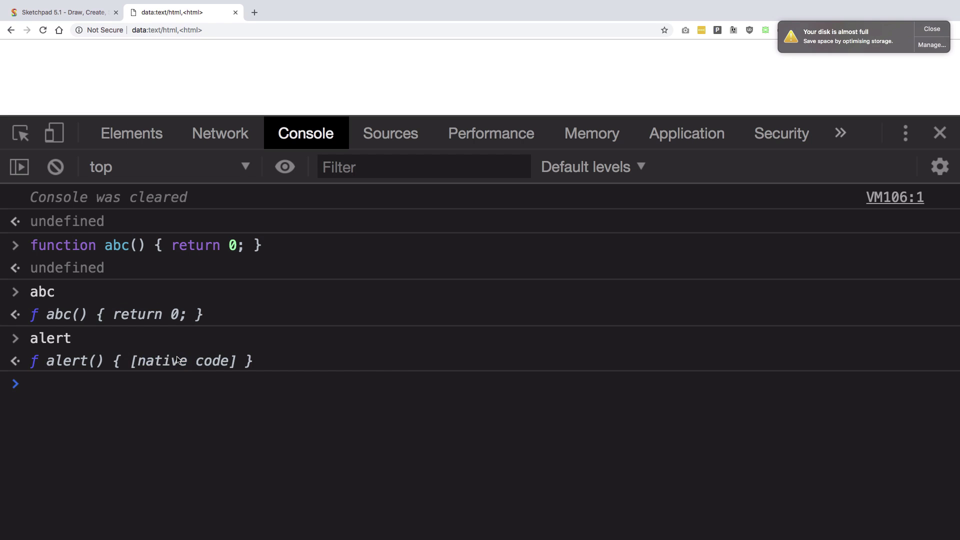
pyautogui.doubleClick(203, 370)
pyautogui.moveTo(235, 368); pyautogui.dragTo(130, 365)
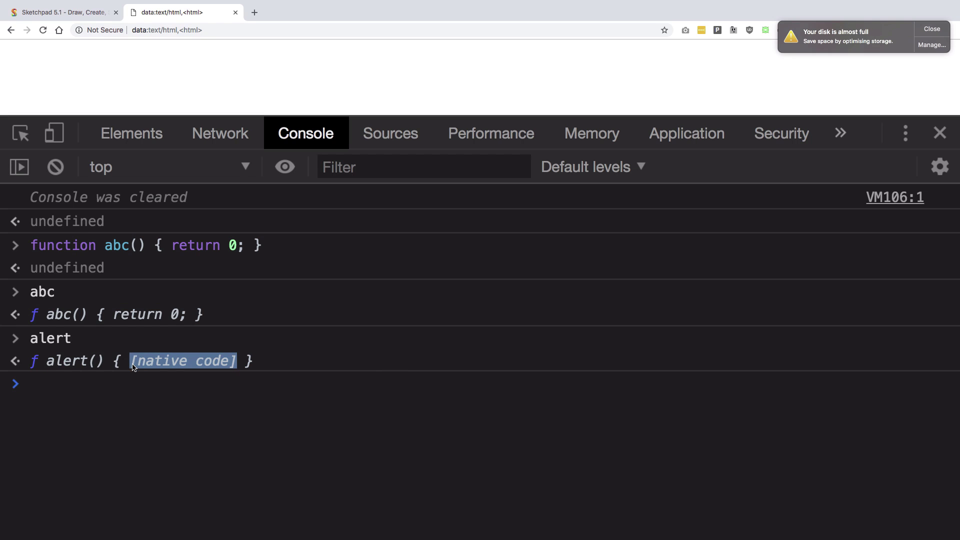
pyautogui.click(143, 406)
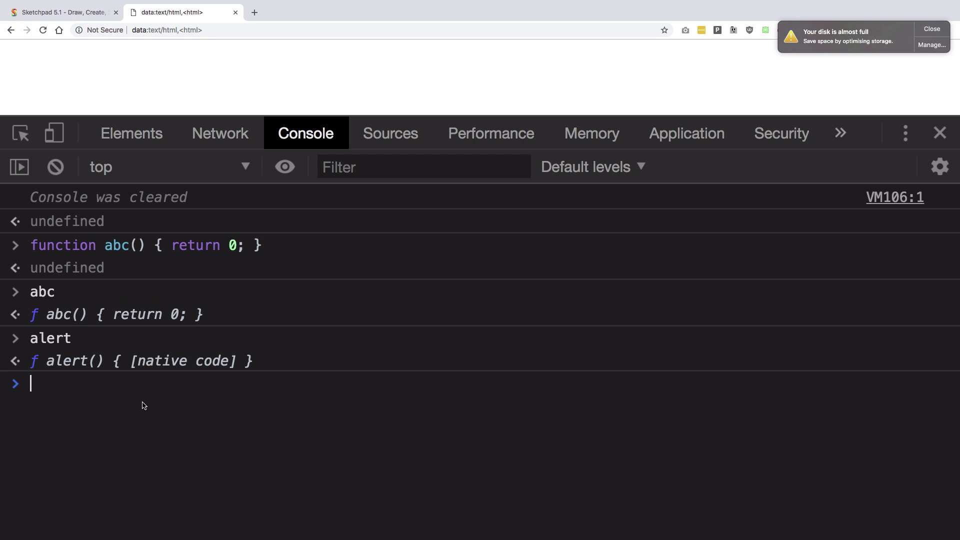
# Step: Evaluate document.createElement and document.getElementById (via autocomplete), both showing native code
pyautogui.write('document.cr')
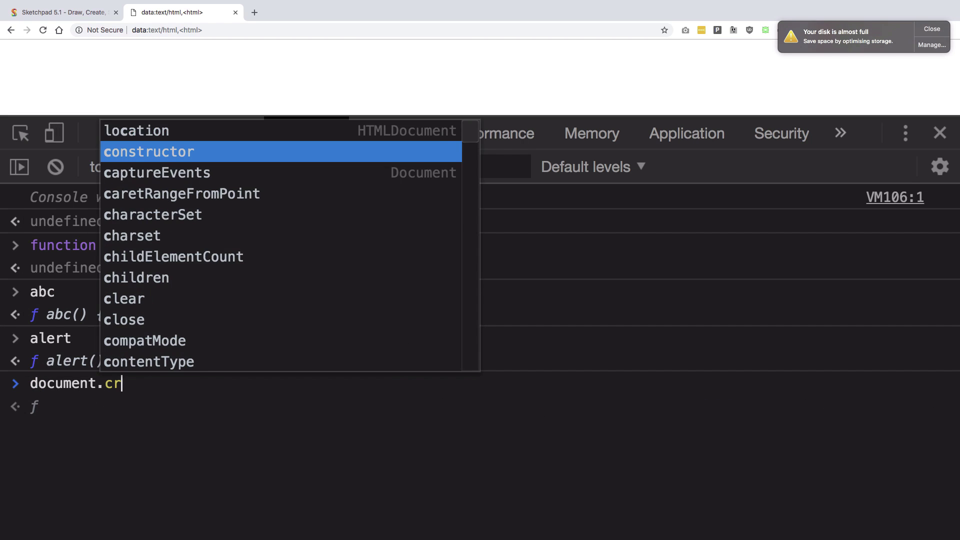
pyautogui.write('eateElement')
pyautogui.press('Return')
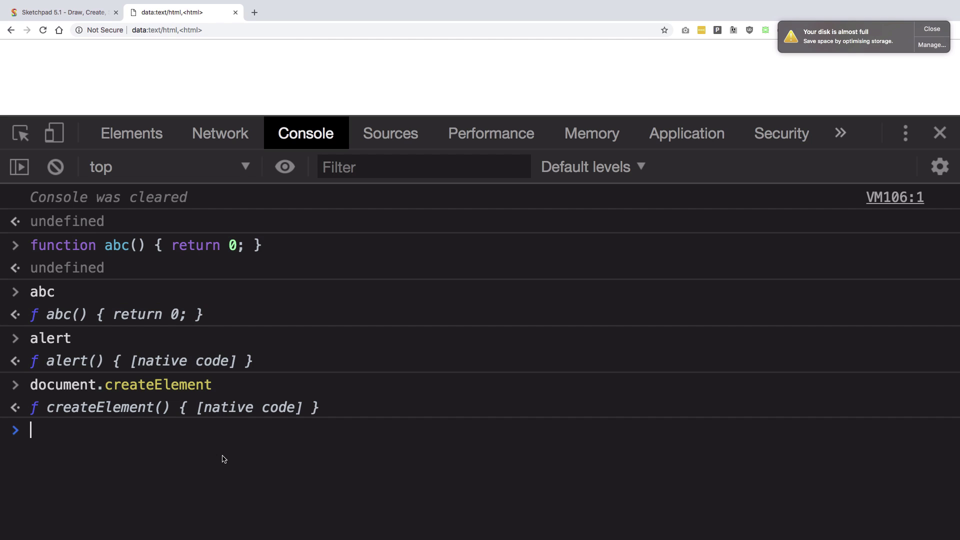
pyautogui.write('docume')
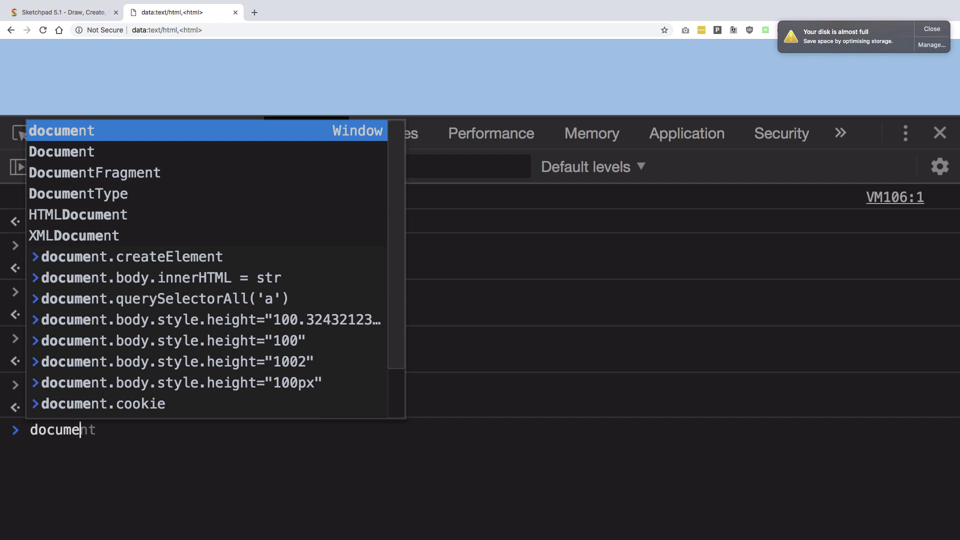
pyautogui.write('nt.ge')
pyautogui.press('Tab')
pyautogui.press('Return')
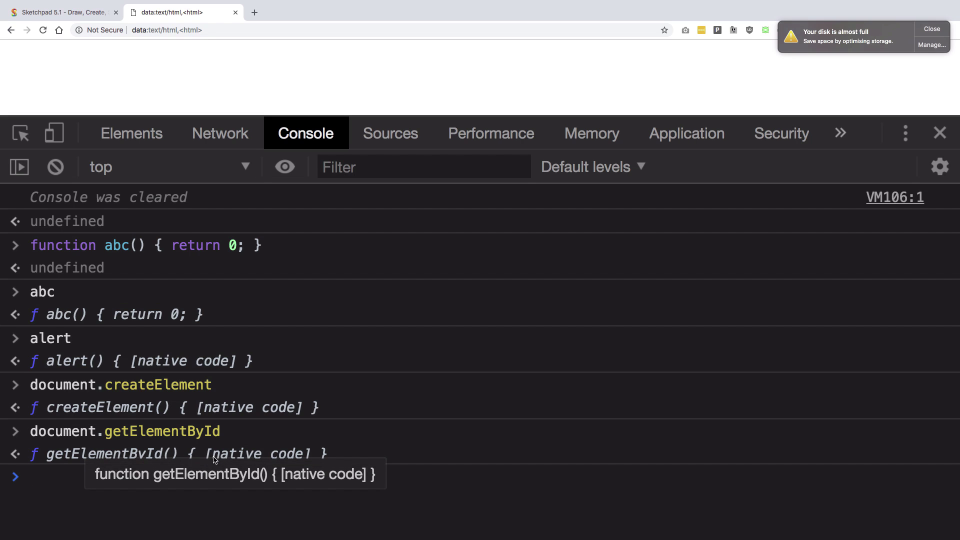
pyautogui.moveTo(223, 430); pyautogui.dragTo(39, 436)
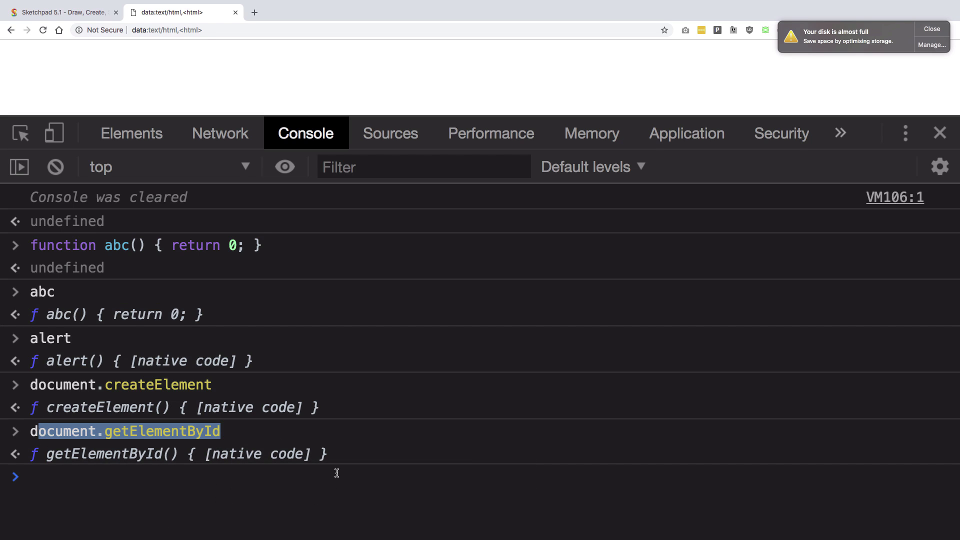
pyautogui.click(204, 475)
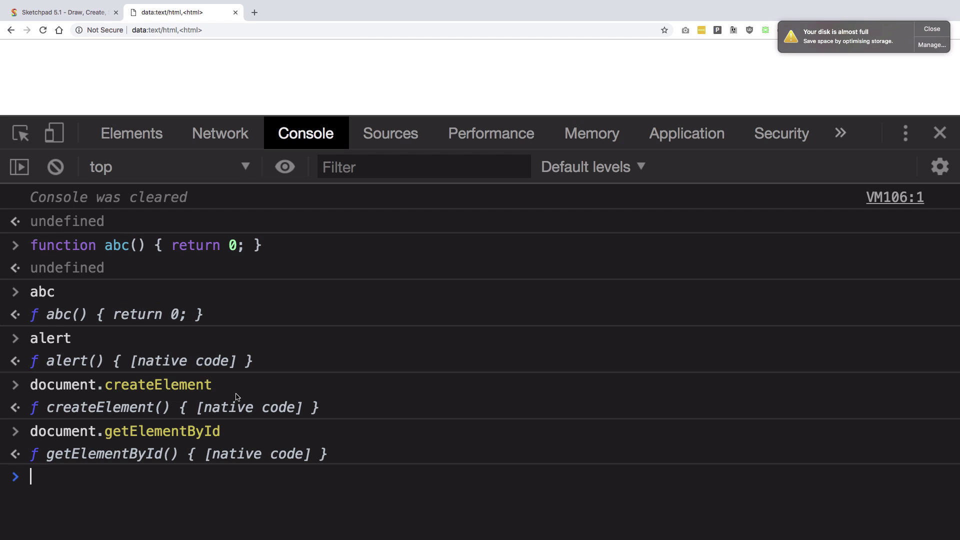
# Step: Back in Sketchpad, draw two small blue OS boxes below the Java box, lettering the first
pyautogui.click(78, 14)
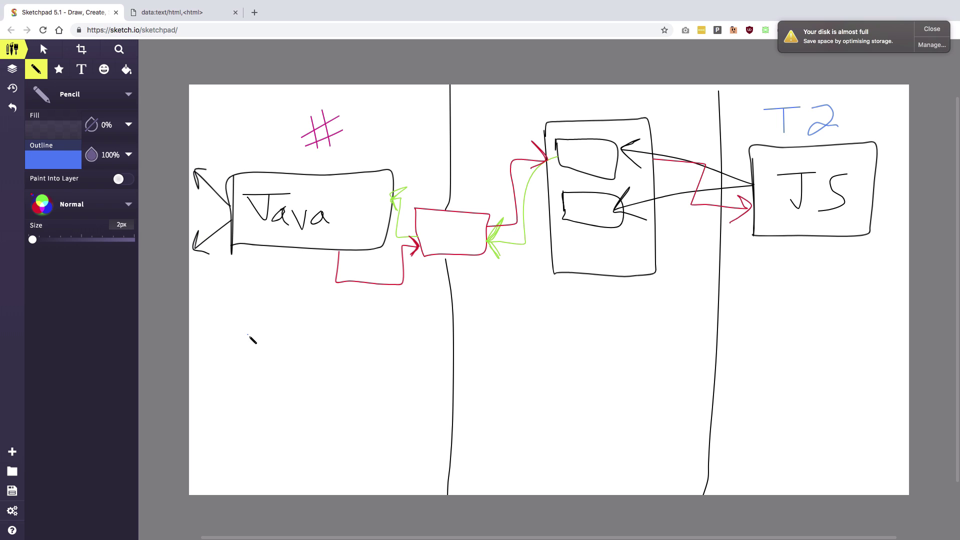
pyautogui.moveTo(247, 334)
pyautogui.mouseDown()
pyautogui.moveTo(278, 384)
pyautogui.moveTo(255, 384)
pyautogui.moveTo(283, 329)
pyautogui.mouseUp()
pyautogui.moveTo(352, 333)
pyautogui.mouseDown()
pyautogui.moveTo(413, 392)
pyautogui.moveTo(357, 351)
pyautogui.mouseUp()
pyautogui.moveTo(366, 369)
pyautogui.mouseDown()
pyautogui.moveTo(377, 351)
pyautogui.moveTo(408, 354)
pyautogui.mouseUp()
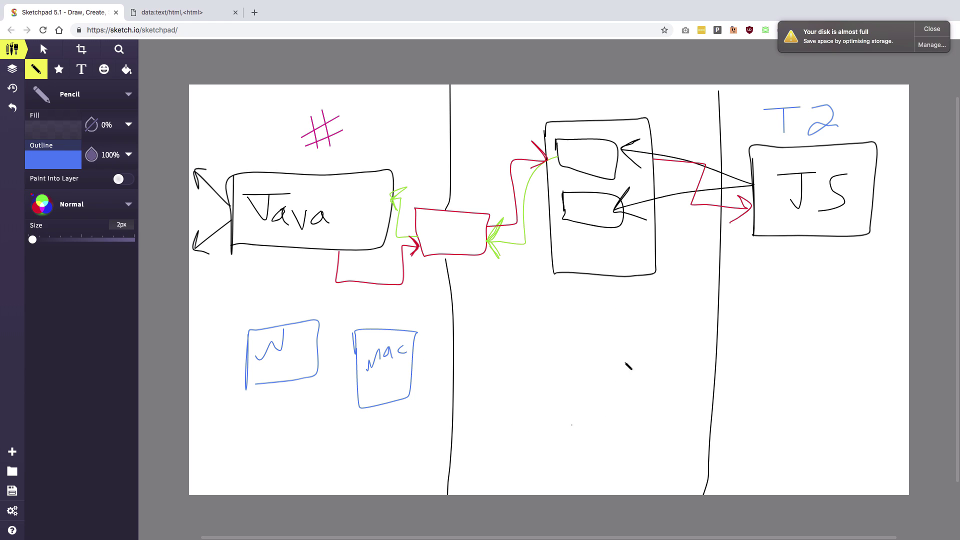
# Step: Draw a blue Browser box with arrows from JS to Browser and Browser to mac
pyautogui.moveTo(494, 346)
pyautogui.mouseDown()
pyautogui.moveTo(654, 348)
pyautogui.moveTo(506, 461)
pyautogui.mouseUp()
pyautogui.moveTo(519, 409)
pyautogui.mouseDown()
pyautogui.moveTo(532, 380)
pyautogui.moveTo(520, 415)
pyautogui.moveTo(549, 379)
pyautogui.moveTo(555, 396)
pyautogui.moveTo(583, 394)
pyautogui.moveTo(610, 357)
pyautogui.moveTo(617, 375)
pyautogui.moveTo(633, 361)
pyautogui.mouseUp()
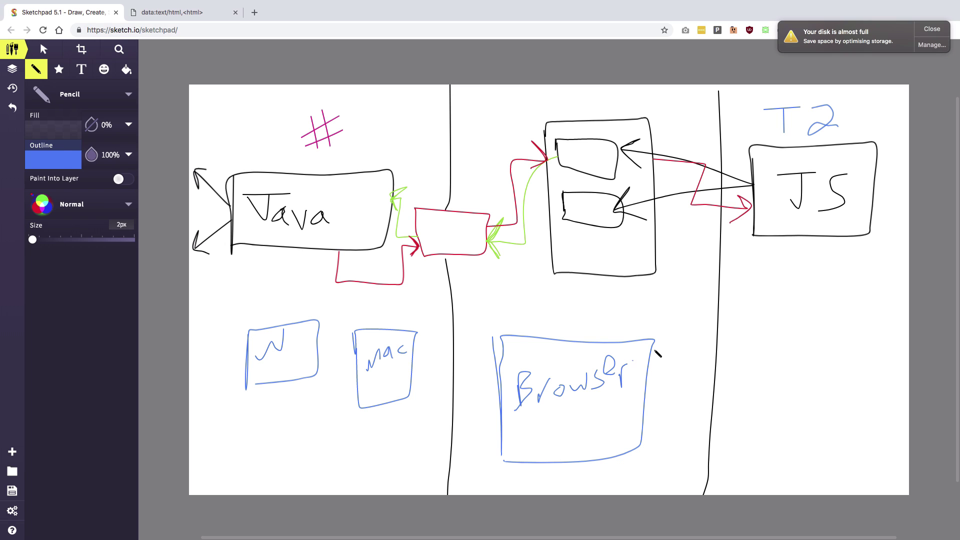
pyautogui.moveTo(776, 232); pyautogui.dragTo(655, 370)
pyautogui.moveTo(668, 327)
pyautogui.mouseDown()
pyautogui.moveTo(655, 370)
pyautogui.moveTo(680, 372)
pyautogui.mouseUp()
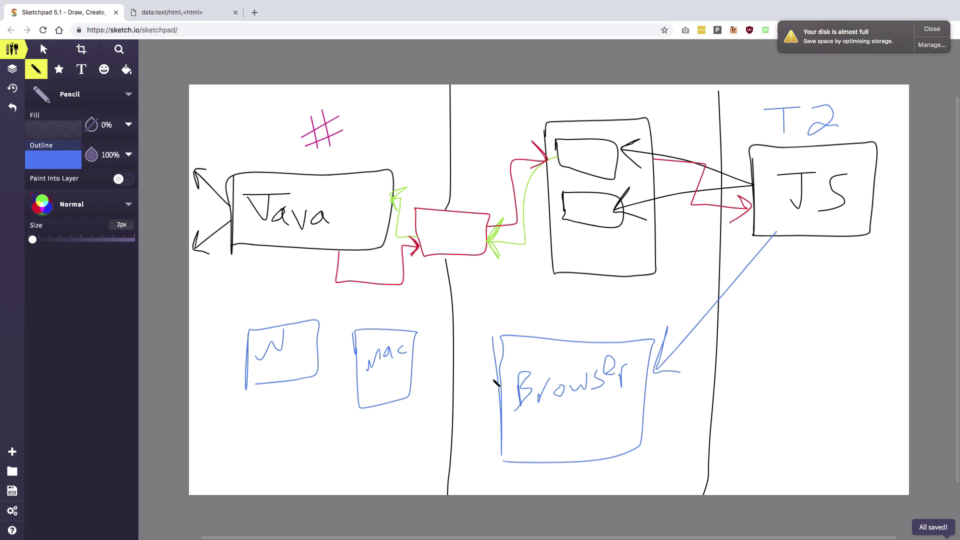
pyautogui.moveTo(500, 381)
pyautogui.mouseDown()
pyautogui.moveTo(414, 368)
pyautogui.moveTo(429, 373)
pyautogui.moveTo(423, 397)
pyautogui.mouseUp()
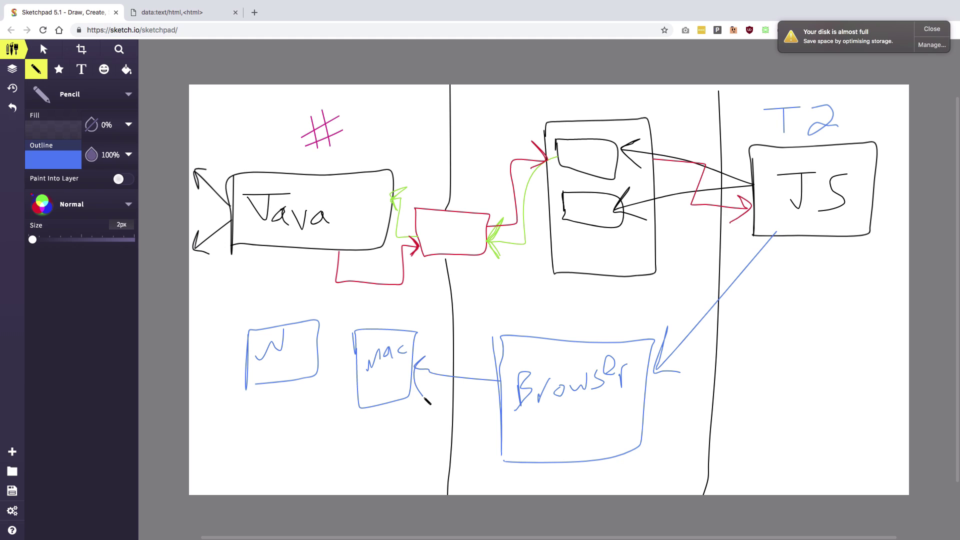
pyautogui.moveTo(425, 399); pyautogui.dragTo(425, 400)
# Step: Run document.getElementById() with no argument in the data:text/html tab's console
pyautogui.click(176, 19)
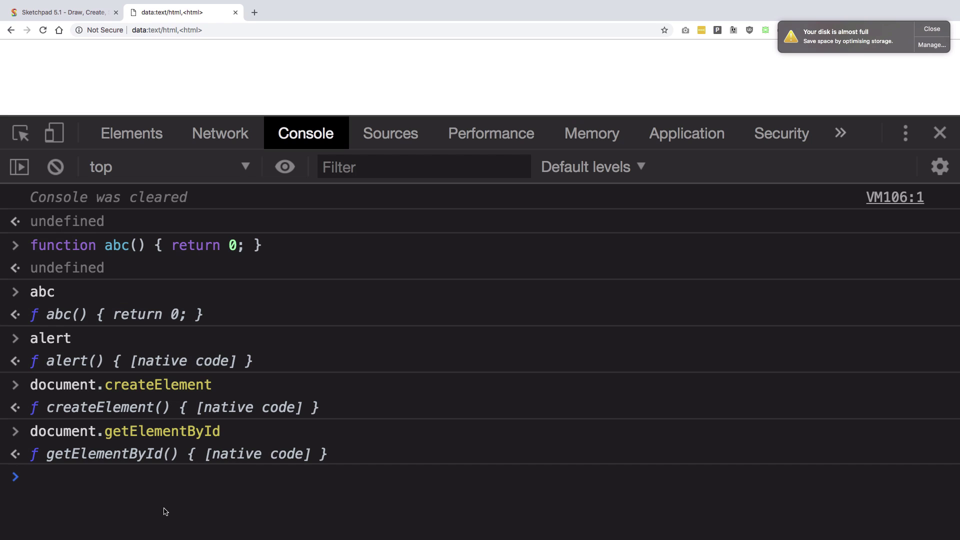
pyautogui.press('Up')
pyautogui.write('(')
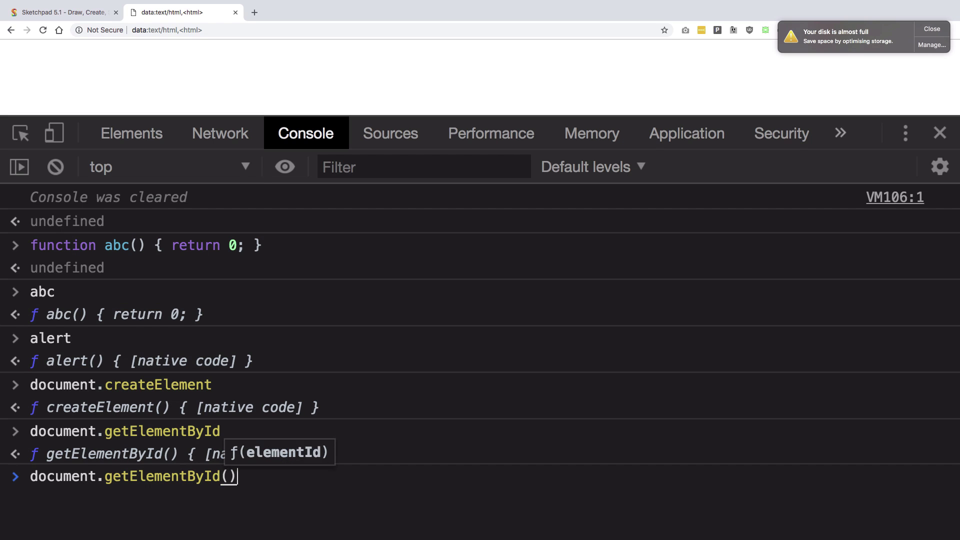
pyautogui.press('Return')
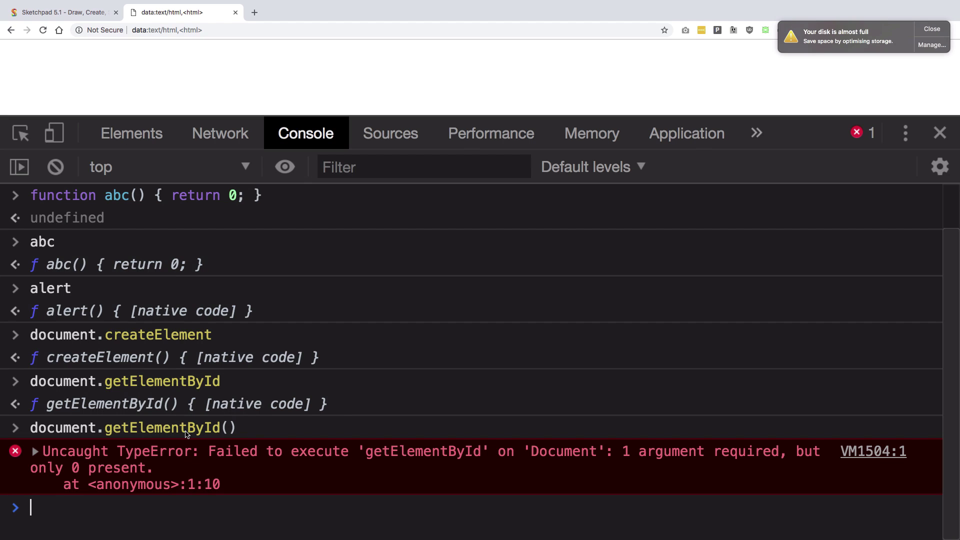
pyautogui.click(70, 12)
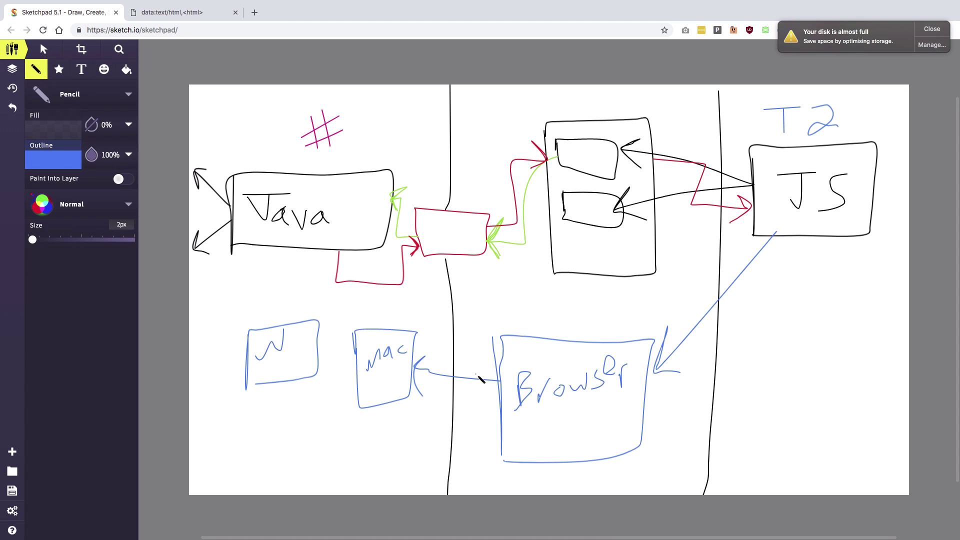
pyautogui.click(183, 13)
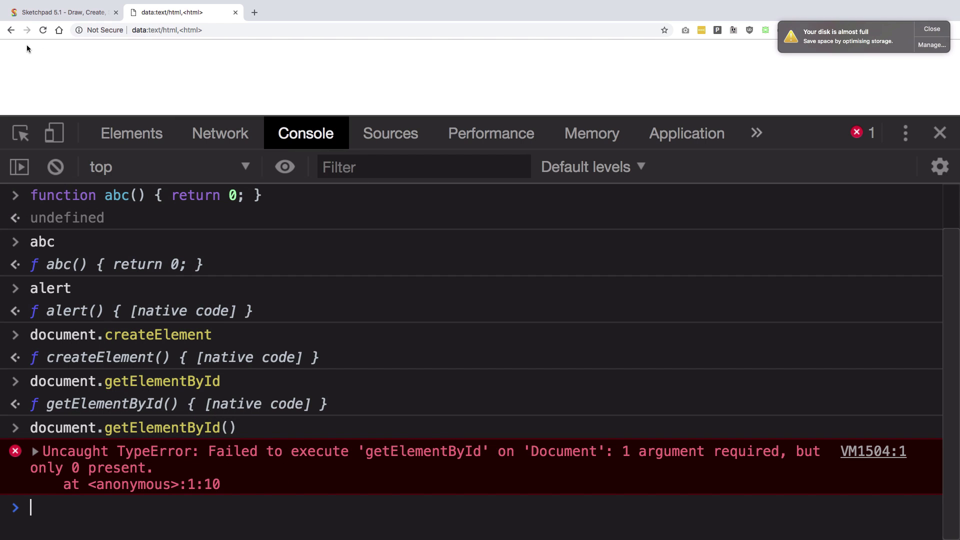
pyautogui.click(65, 12)
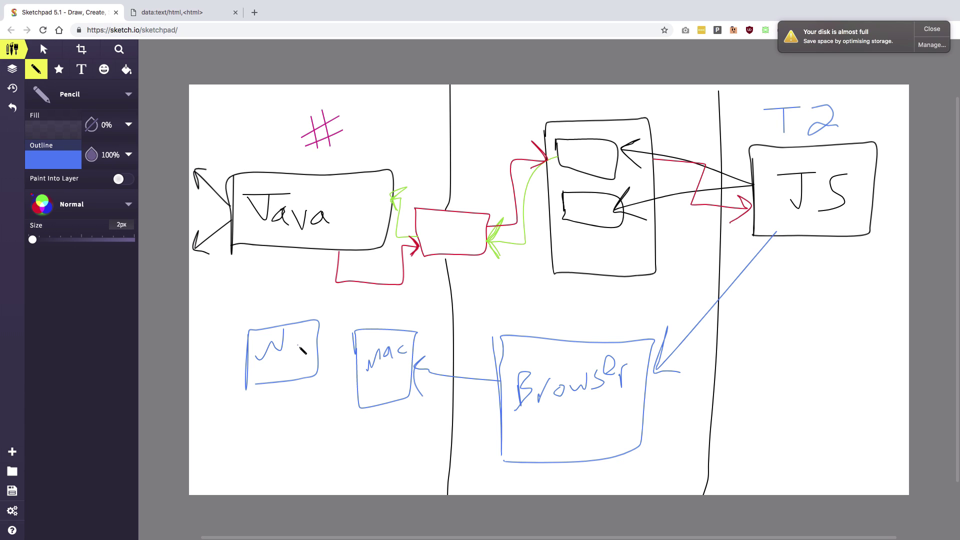
pyautogui.click(165, 12)
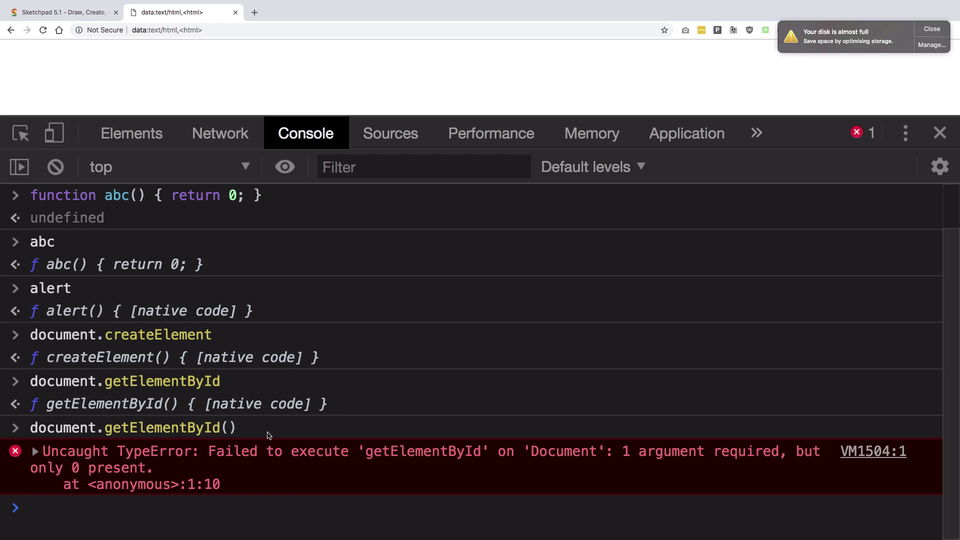
# Step: Run alert() in the console and dismiss the empty page alert
pyautogui.write('alert()')
pyautogui.press('Return')
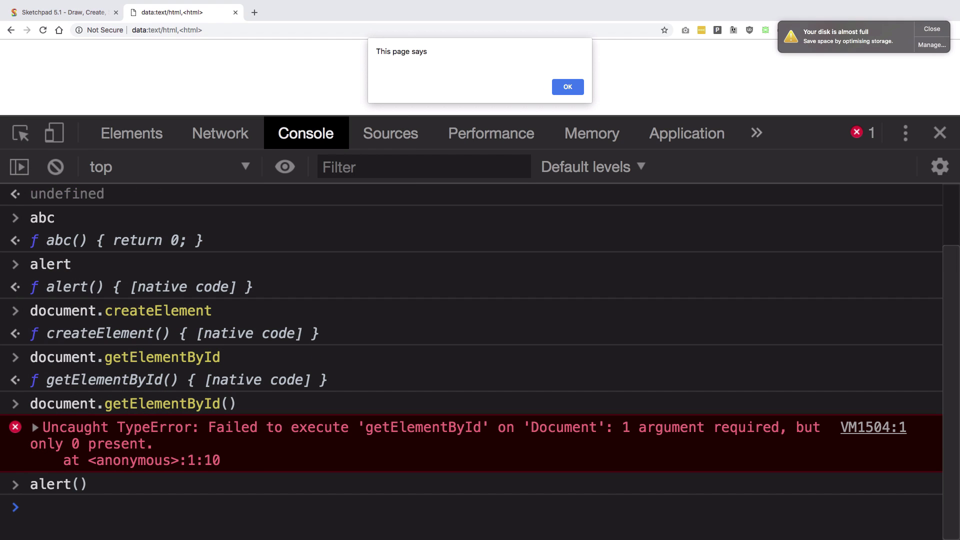
pyautogui.press('Return')
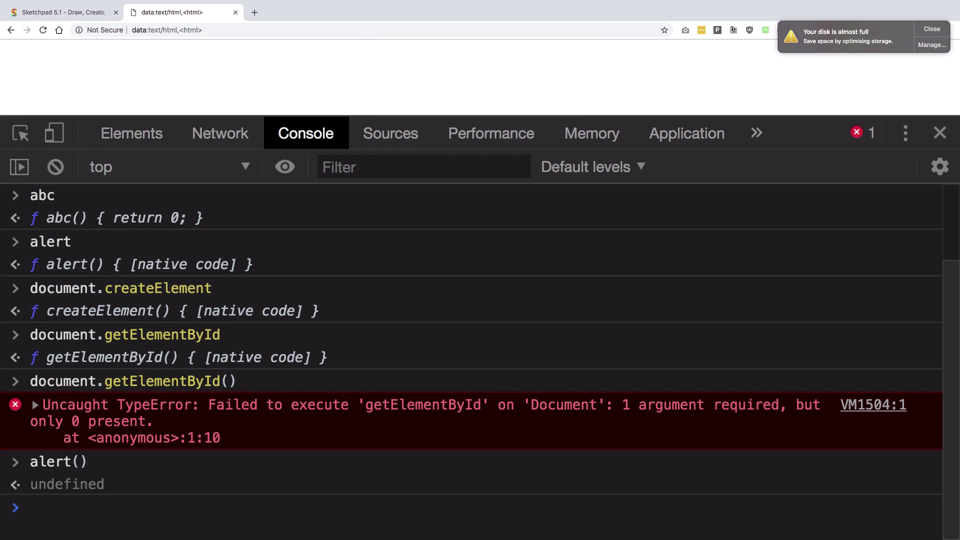